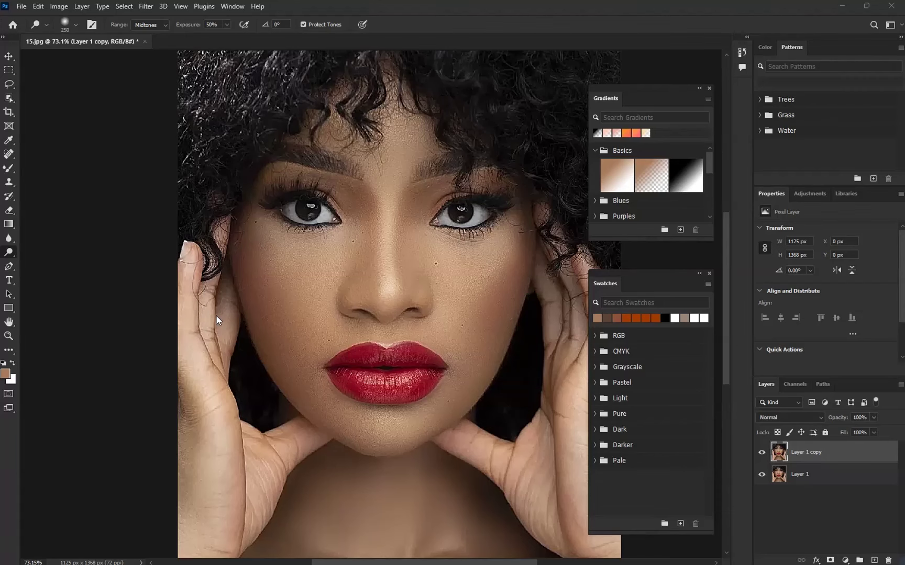
# Step: Duplicate the Layer 1 copy layer, and duplicate the resulting layer once more within the 15.jpg document
pyautogui.scroll(3, 221, 325)
pyautogui.scroll(-2, 323, 289)
pyautogui.scroll(5, 435, 314)
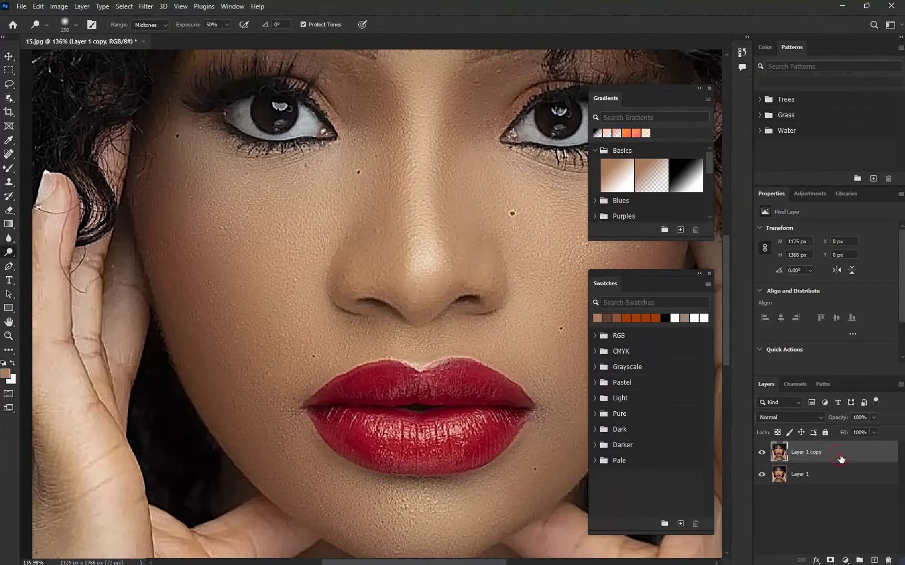
pyautogui.hotkey('ctrl', 'j')
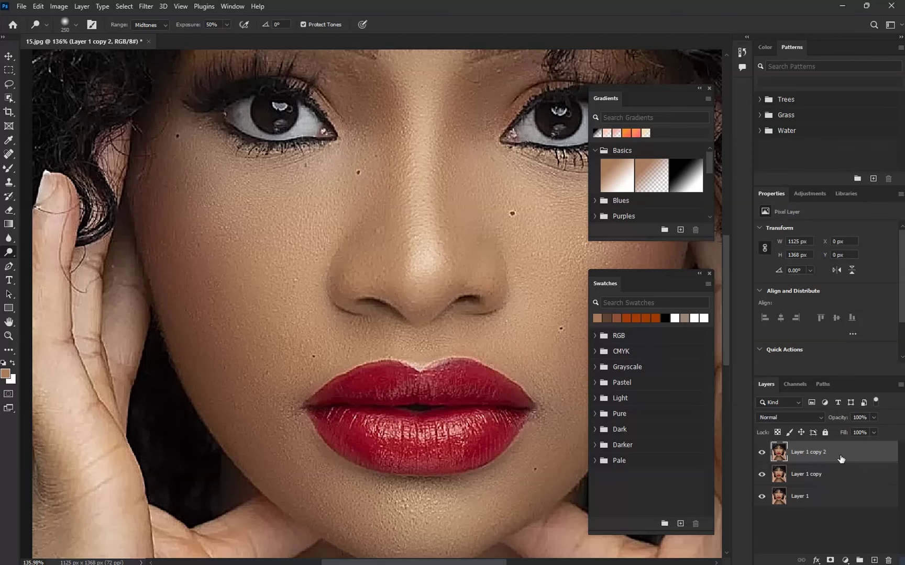
pyautogui.rightClick(840, 459)
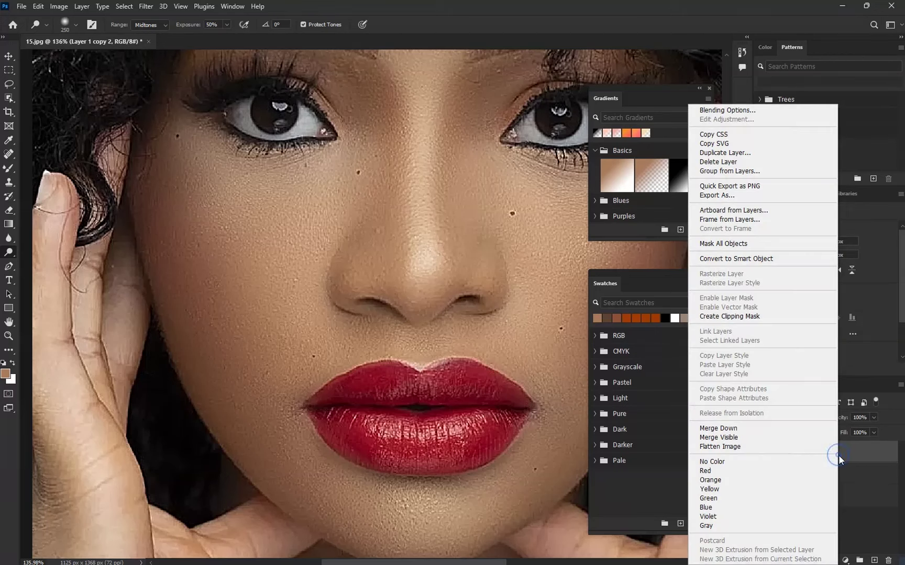
pyautogui.click(725, 153)
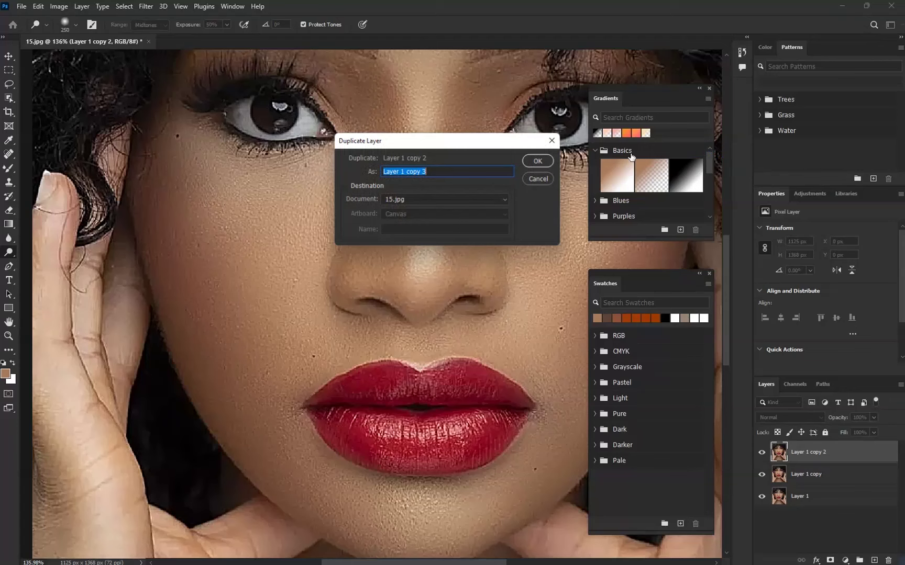
pyautogui.click(545, 162)
# Step: Activate the Dodge tool, reduce its brush size to 175 px and check the brush's size and hardness settings
pyautogui.scroll(-3, 324, 219)
pyautogui.scroll(-2, 323, 221)
pyautogui.scroll(5, 333, 225)
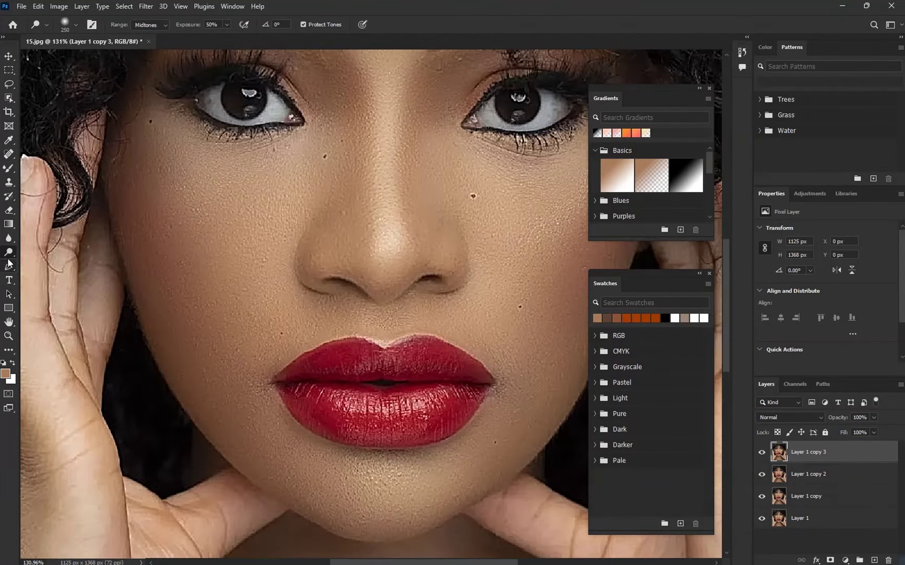
pyautogui.rightClick(8, 256)
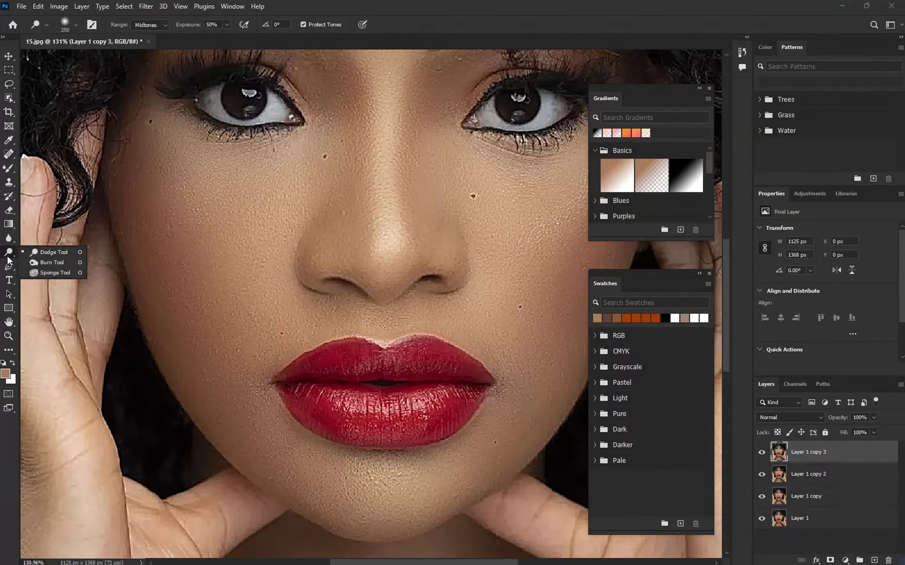
pyautogui.click(43, 256)
pyautogui.press('[')
pyautogui.press('[')
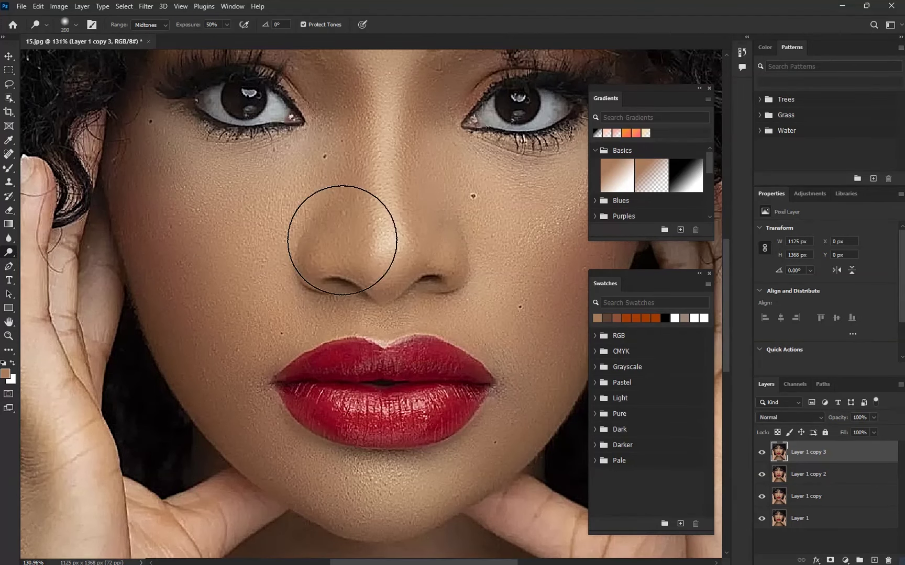
pyautogui.scroll(-1, 390, 249)
pyautogui.scroll(-2, 390, 249)
pyautogui.scroll(4, 383, 240)
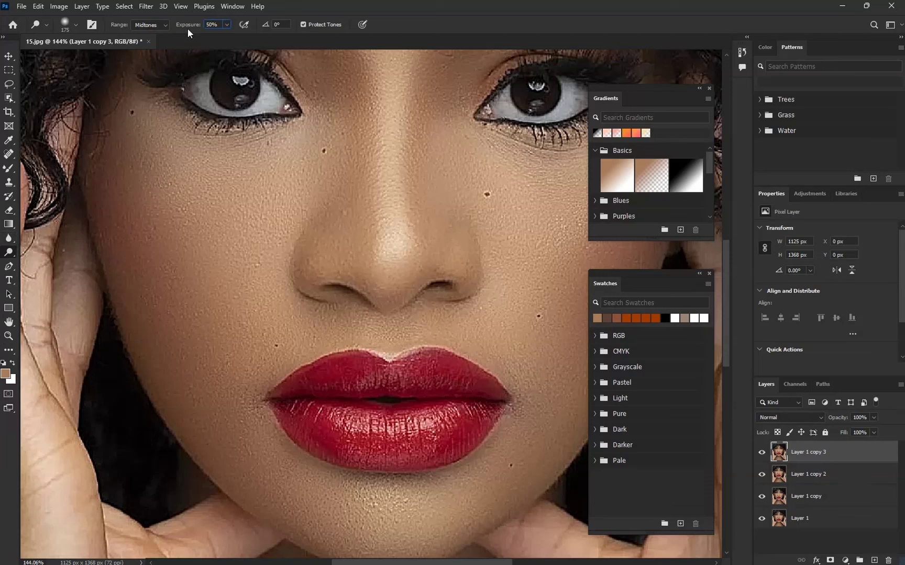
pyautogui.click(76, 24)
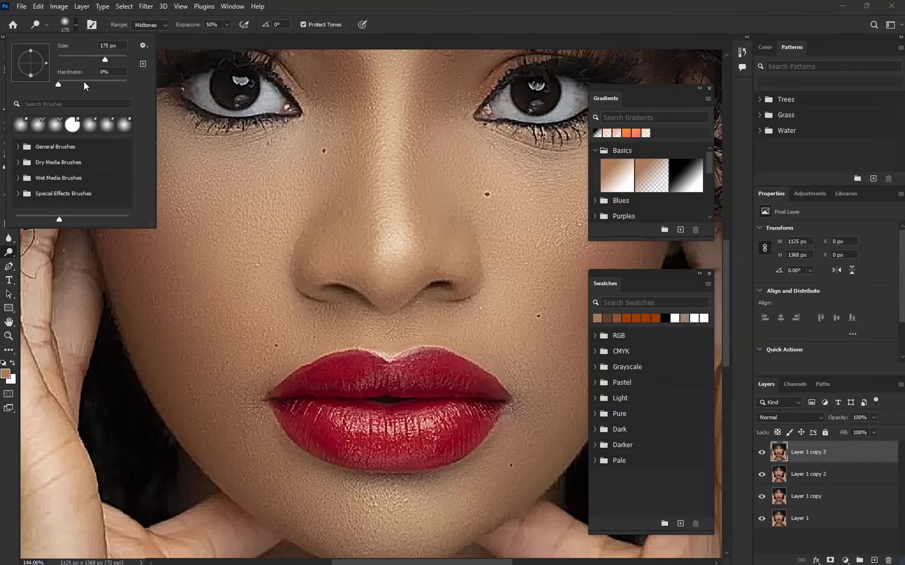
pyautogui.click(456, 5)
# Step: Dodge the tip and bridge of the nose with a 250 px brush on Midtones at 50% exposure
pyautogui.scroll(-4, 382, 231)
pyautogui.press(']')
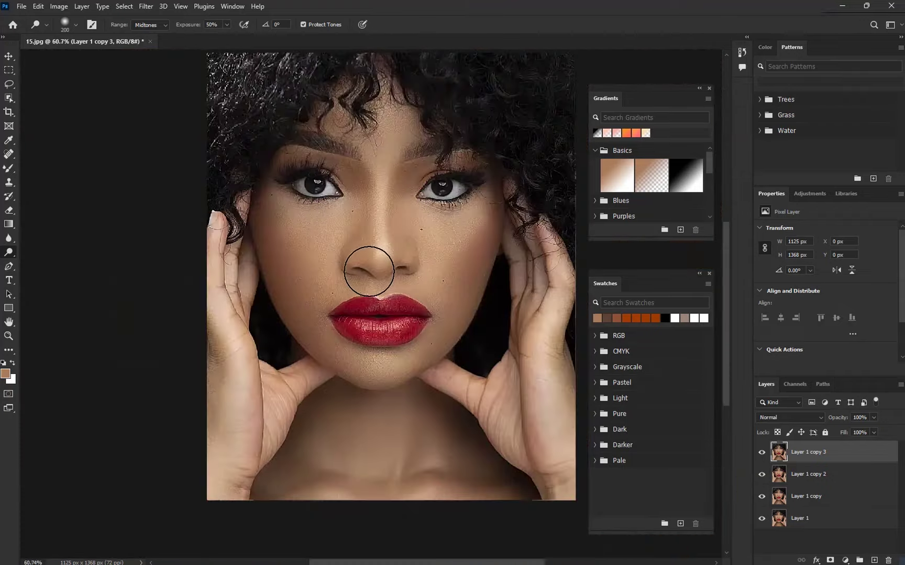
pyautogui.scroll(3, 381, 240)
pyautogui.scroll(2, 383, 242)
pyautogui.press(']')
pyautogui.press(']')
pyautogui.scroll(-2, 380, 262)
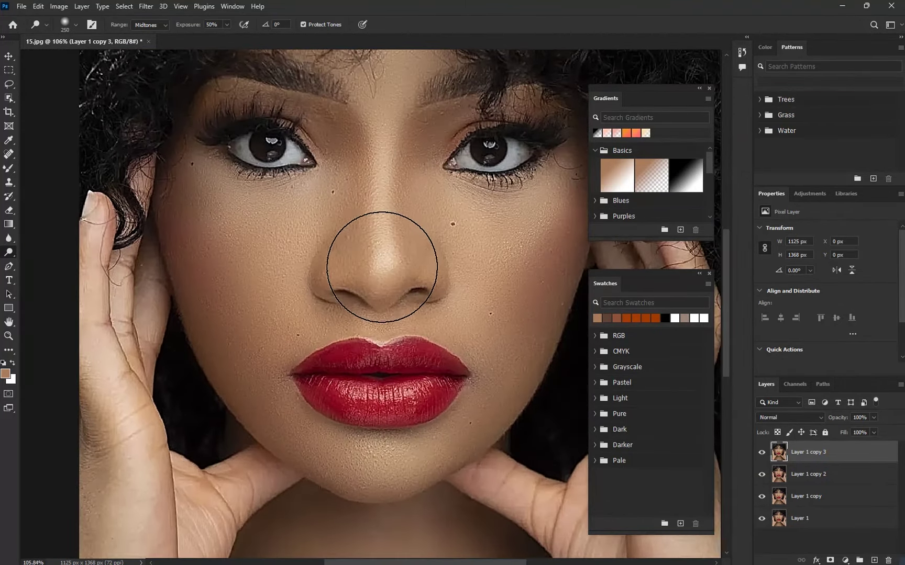
pyautogui.click(379, 260)
pyautogui.click(381, 190)
# Step: Dodge the cheeks below both eyes, enlarging the brush from 250 to 300 px for the image's left cheek
pyautogui.scroll(2, 411, 181)
pyautogui.scroll(-3, 373, 242)
pyautogui.scroll(1, 373, 86)
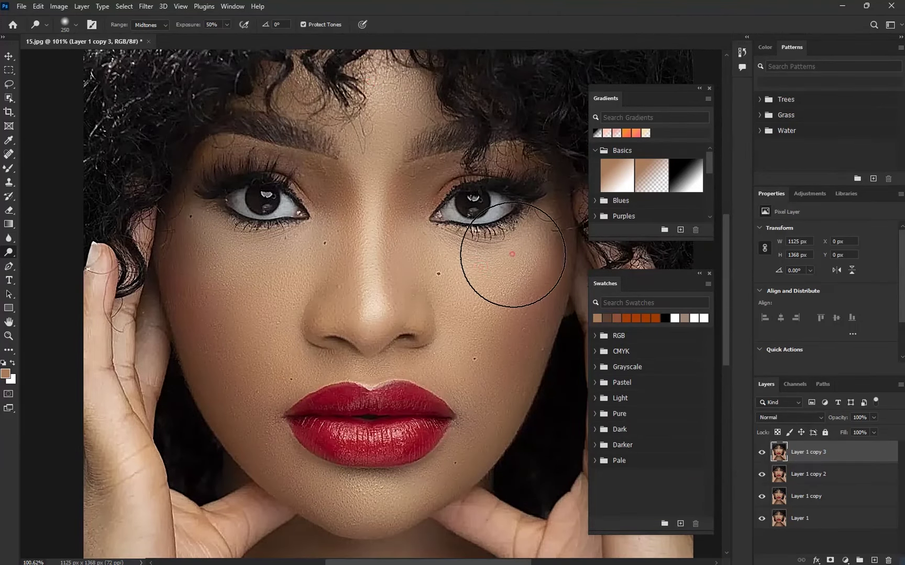
pyautogui.press(']')
pyautogui.moveTo(252, 317)
pyautogui.mouseDown()
pyautogui.moveTo(273, 345)
pyautogui.moveTo(271, 272)
pyautogui.mouseUp()
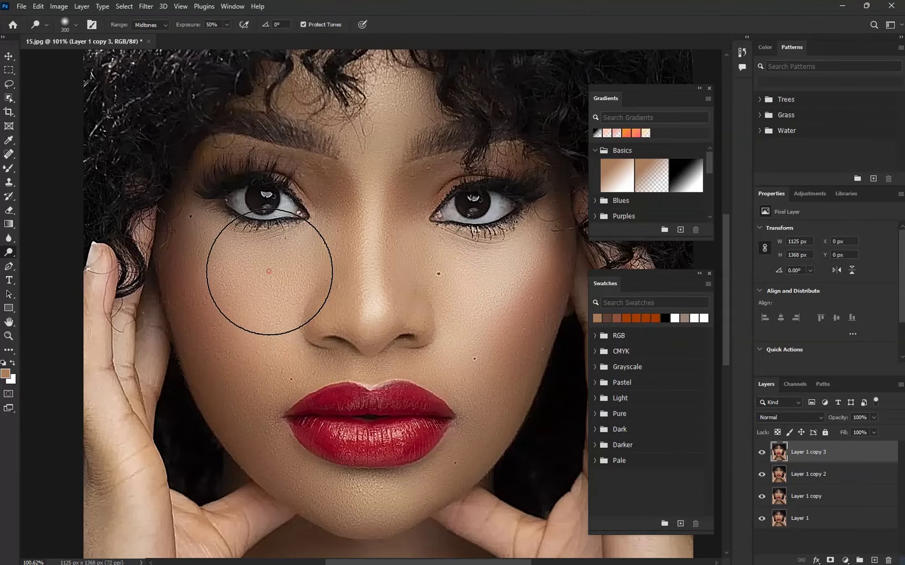
# Step: Dodge the centre of the forehead between the eyebrows and the chin with a 200 px brush
pyautogui.scroll(-3, 354, 307)
pyautogui.scroll(2, 369, 270)
pyautogui.press('[')
pyautogui.press('[')
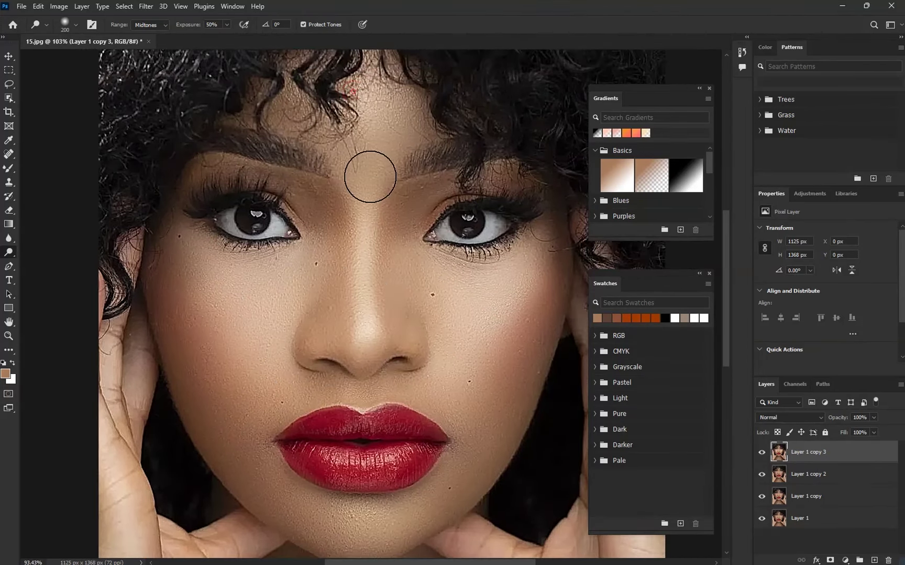
pyautogui.scroll(-3, 363, 238)
pyautogui.scroll(3, 370, 325)
pyautogui.scroll(2, 370, 325)
pyautogui.moveTo(360, 398)
pyautogui.mouseDown()
pyautogui.moveTo(380, 398)
pyautogui.moveTo(329, 393)
pyautogui.moveTo(351, 414)
pyautogui.mouseUp()
# Step: Dodge the highlights of the lower and upper lips, reducing the brush size to 100 px
pyautogui.moveTo(353, 324)
pyautogui.mouseDown()
pyautogui.moveTo(410, 307)
pyautogui.moveTo(330, 305)
pyautogui.moveTo(346, 327)
pyautogui.mouseUp()
pyautogui.press('[')
pyautogui.press('[')
pyautogui.press('[')
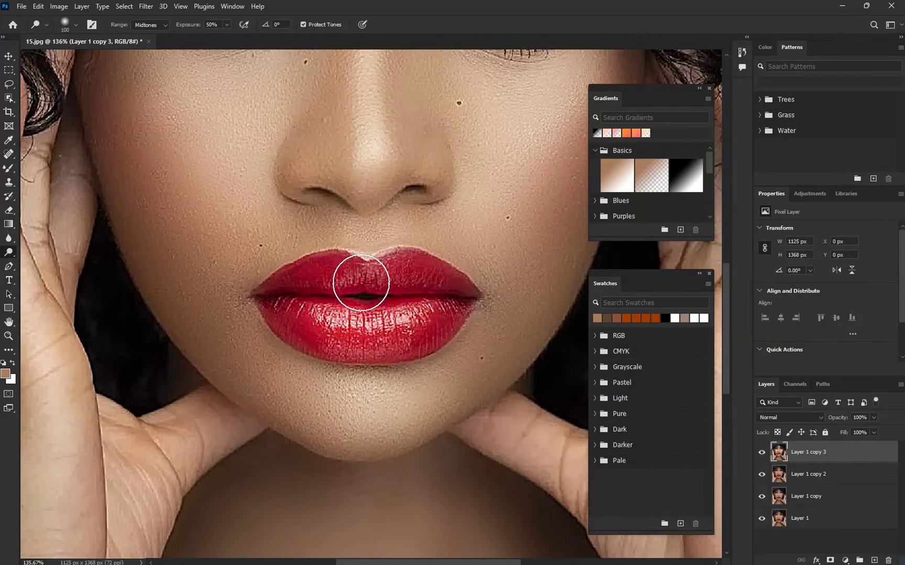
pyautogui.press('[')
pyautogui.press('[')
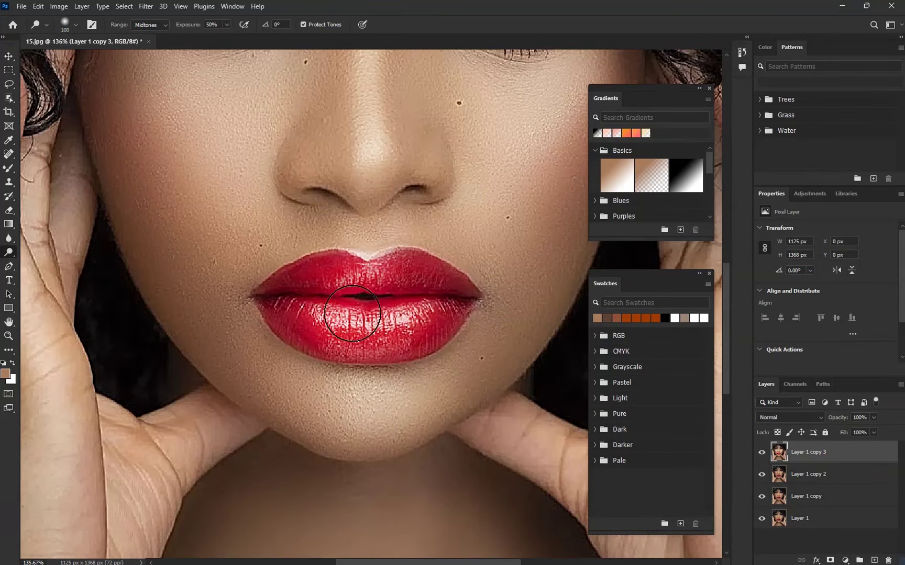
# Step: Compare the whole portrait before and after dodging by hiding and showing Layer 1 copy 3
pyautogui.scroll(-4, 342, 320)
pyautogui.press(']')
pyautogui.press(']')
pyautogui.press(']')
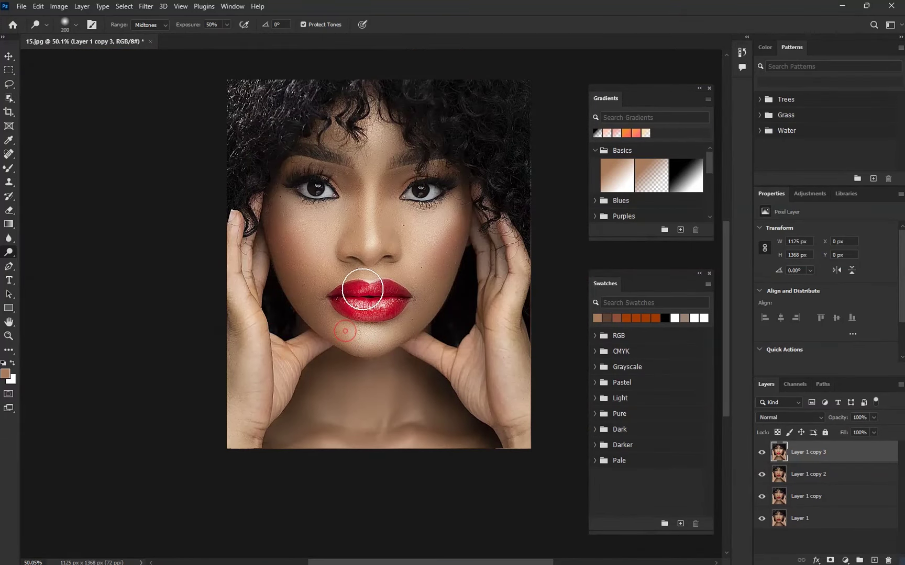
pyautogui.scroll(-3, 362, 304)
pyautogui.scroll(5, 364, 252)
pyautogui.click(762, 452)
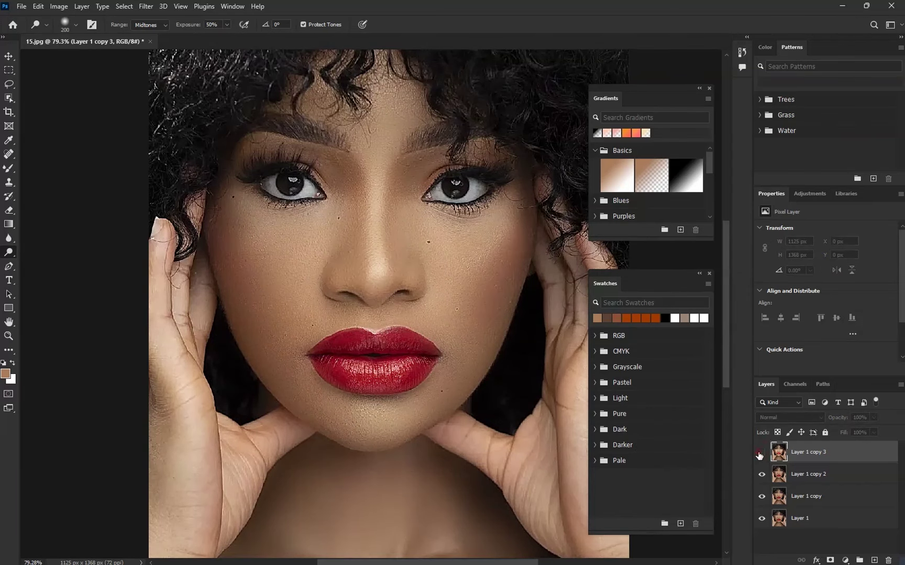
pyautogui.click(762, 453)
pyautogui.scroll(-3, 340, 247)
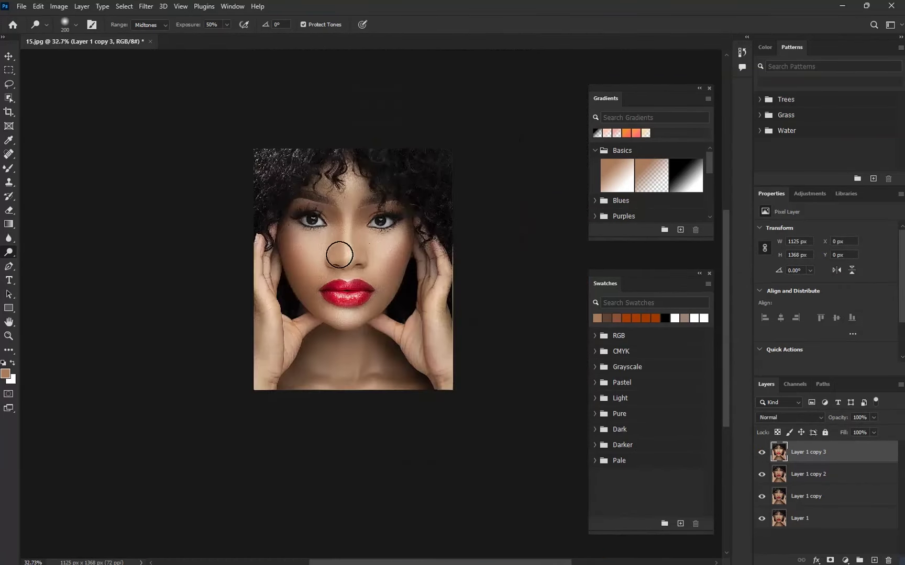
# Step: Brighten both cheeks further with the Dodge tool at a 300 px brush size
pyautogui.scroll(6, 339, 262)
pyautogui.press(']')
pyautogui.press(']')
pyautogui.click(397, 220)
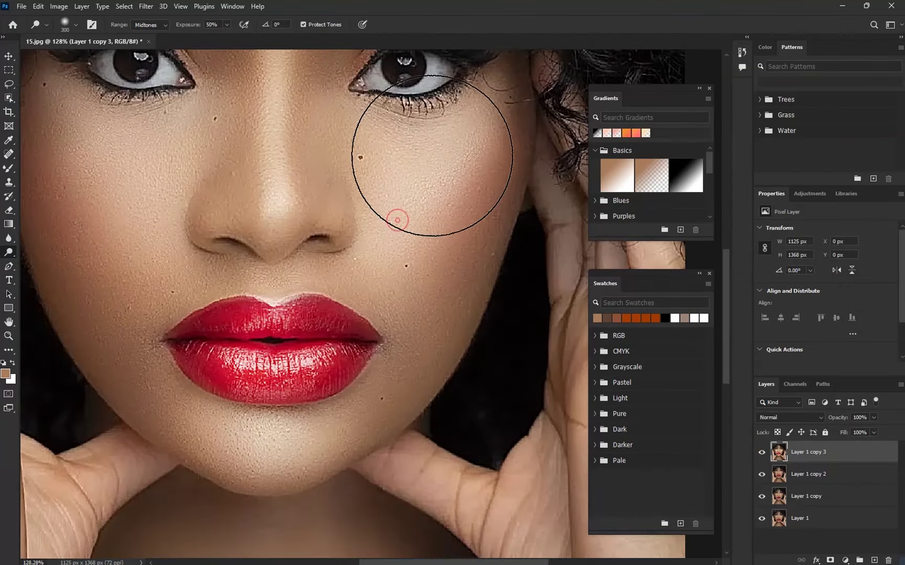
pyautogui.scroll(-3, 284, 313)
pyautogui.moveTo(188, 227); pyautogui.dragTo(200, 258)
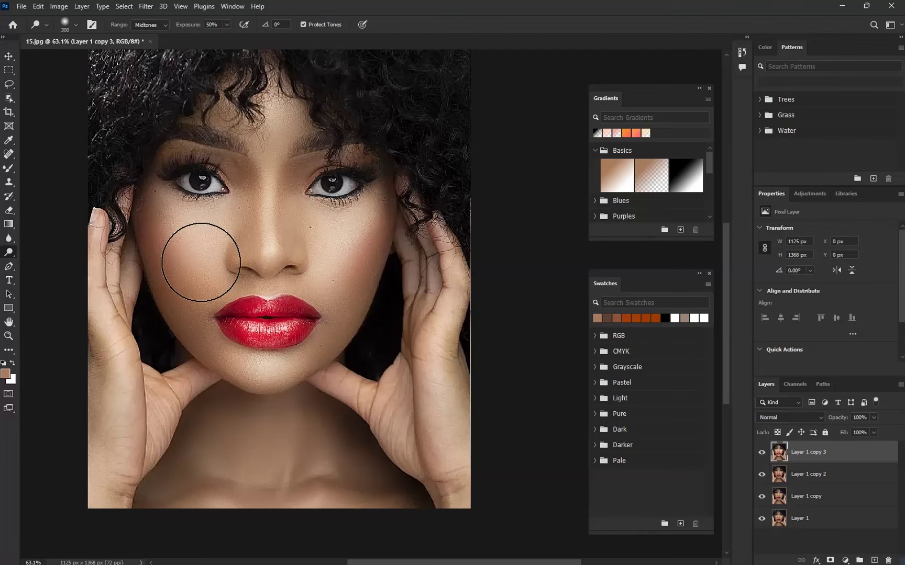
# Step: Reduce the dodge brush to 80 px for touching up the skin between the nose and upper lip
pyautogui.scroll(2, 265, 182)
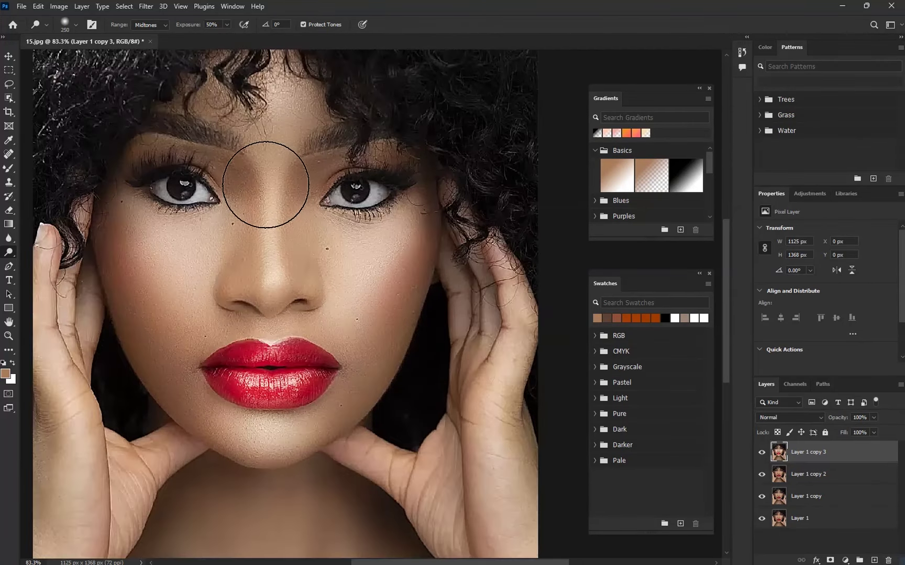
pyautogui.scroll(-2, 269, 182)
pyautogui.press('[')
pyautogui.press('[')
pyautogui.scroll(2, 259, 259)
pyautogui.scroll(-3, 259, 299)
pyautogui.scroll(4, 293, 313)
pyautogui.press('[')
pyautogui.press('[')
pyautogui.press('[')
pyautogui.press('[')
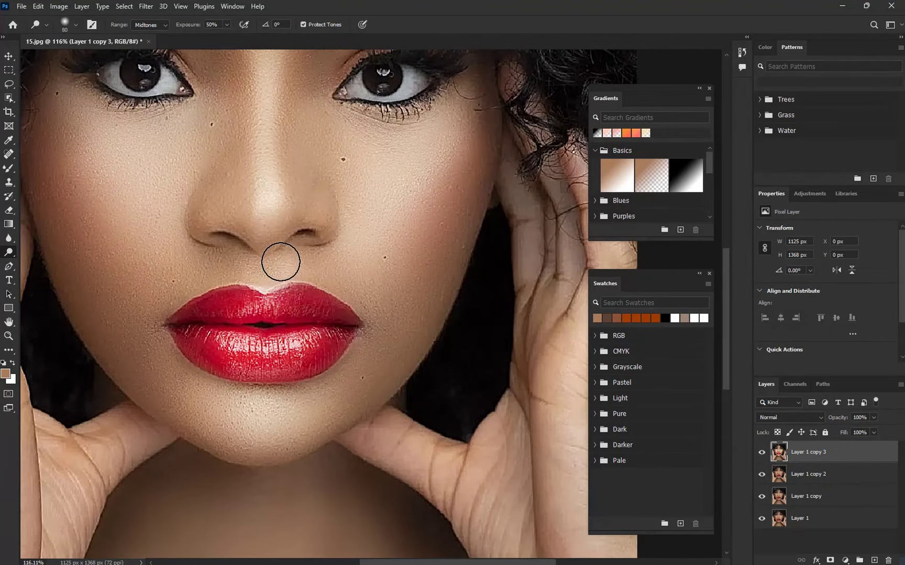
# Step: Toggle the visibility of Layer 1 copy 3 to compare the brightened face with the layer beneath
pyautogui.scroll(-6, 276, 283)
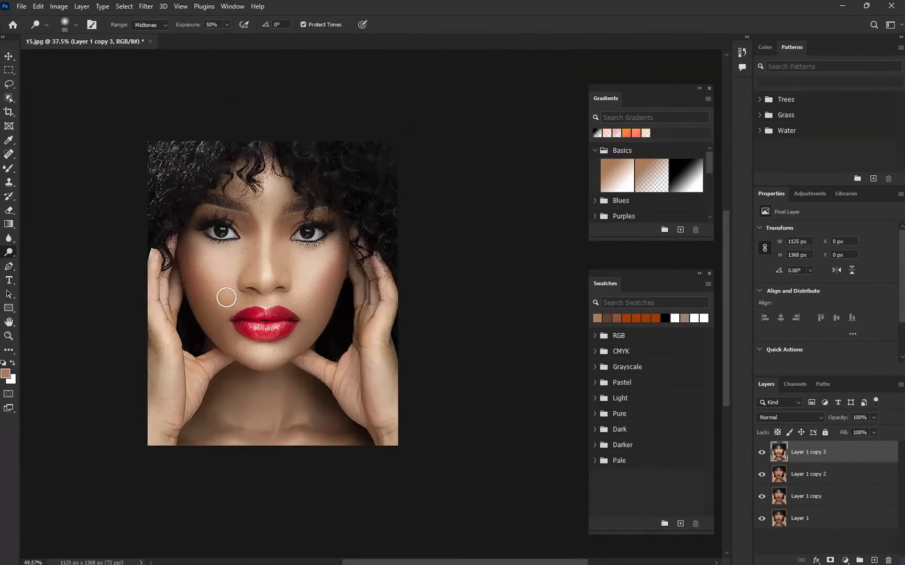
pyautogui.scroll(3, 227, 298)
pyautogui.click(761, 453)
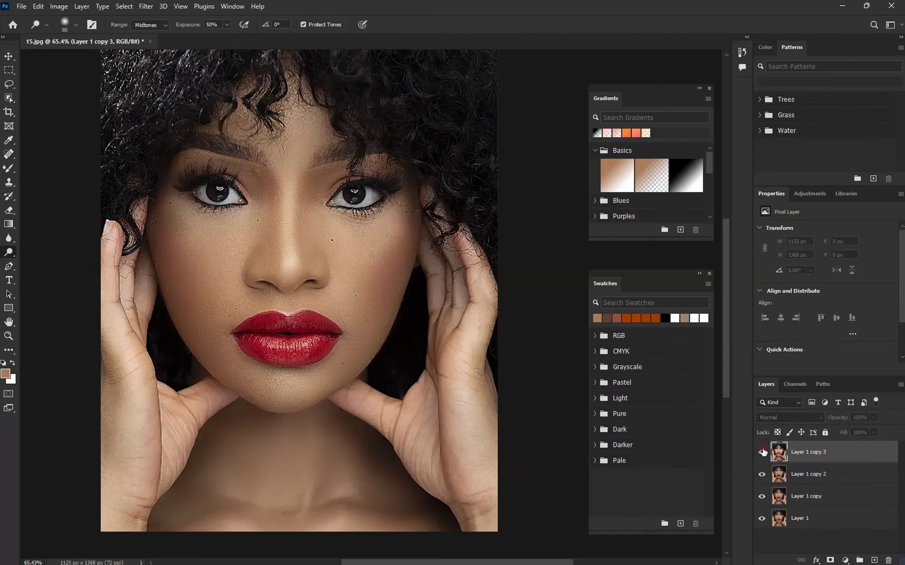
pyautogui.click(761, 452)
# Step: Dodge the fingers and hands on both sides of the face with a 250 px brush
pyautogui.scroll(-2, 368, 414)
pyautogui.scroll(3, 352, 430)
pyautogui.press(']')
pyautogui.press(']')
pyautogui.press(']')
pyautogui.press(']')
pyautogui.click(477, 248)
pyautogui.click(477, 355)
pyautogui.click(100, 262)
pyautogui.moveTo(115, 318)
pyautogui.mouseDown()
pyautogui.moveTo(106, 427)
pyautogui.moveTo(115, 333)
pyautogui.mouseUp()
pyautogui.scroll(-3, 280, 241)
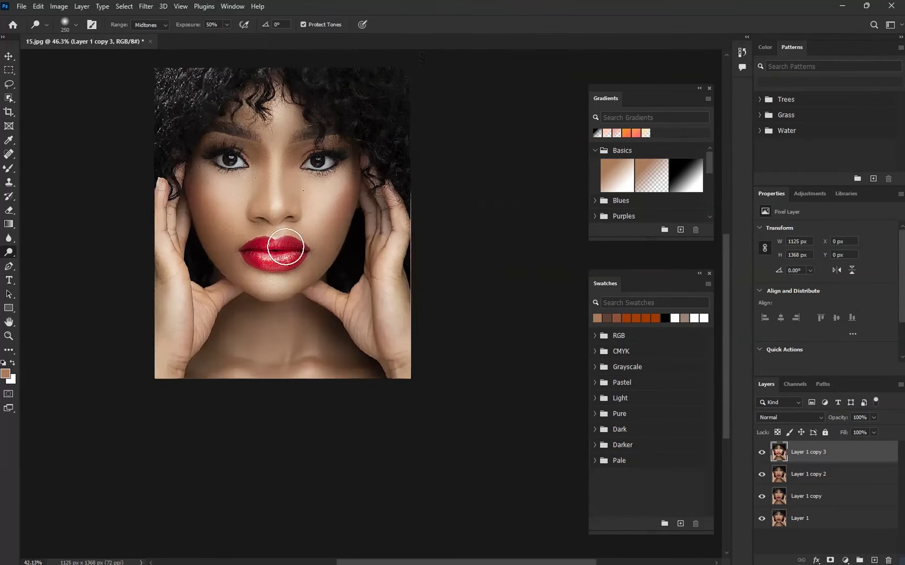
# Step: Dodge the curly hair at the image's right side and top, using brush sizes of 300 and 200 px
pyautogui.scroll(2, 238, 121)
pyautogui.press(']')
pyautogui.press(']')
pyautogui.click(509, 151)
pyautogui.click(494, 127)
pyautogui.press('[')
pyautogui.click(538, 187)
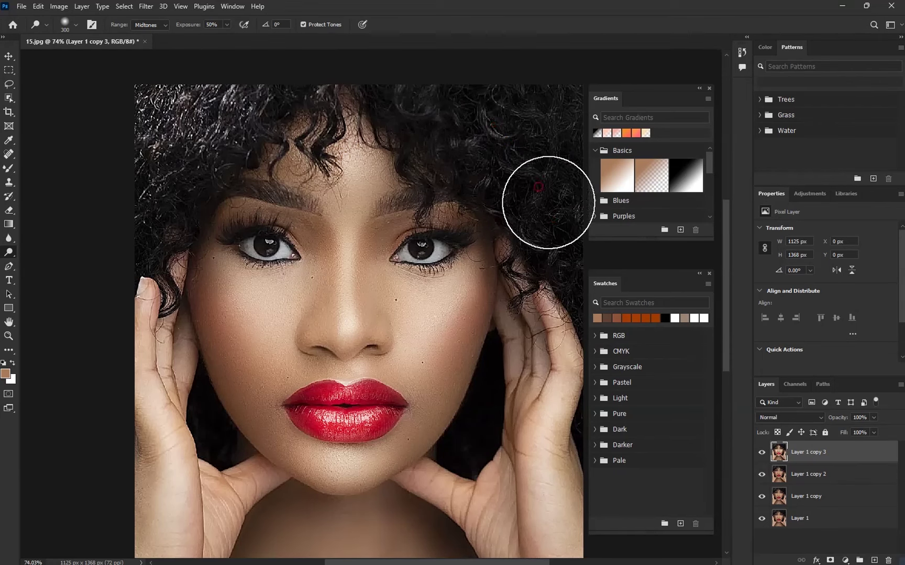
pyautogui.press('[')
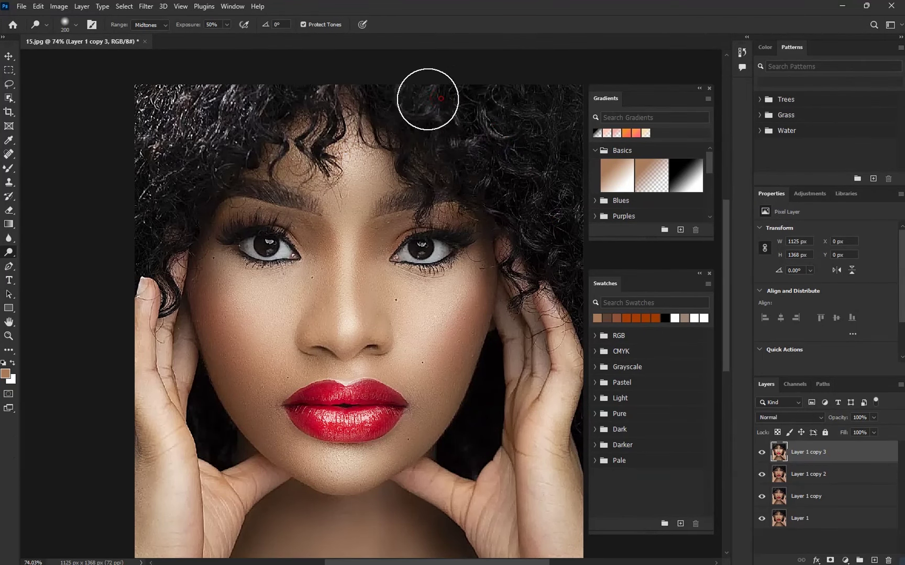
pyautogui.scroll(-2, 525, 183)
pyautogui.press(']')
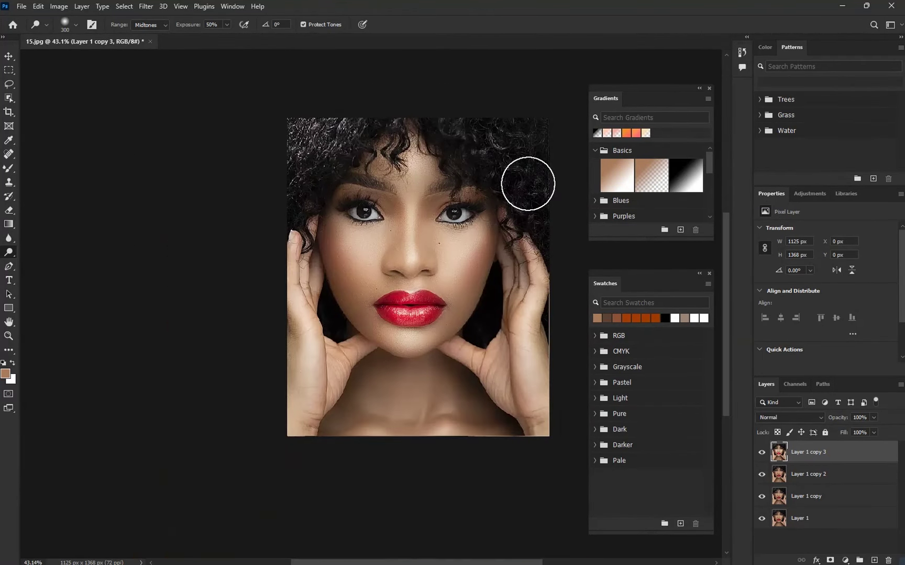
# Step: Compare the portrait with and without the dodged hair and hands of Layer 1 copy 3
pyautogui.scroll(2, 528, 183)
pyautogui.scroll(-1, 511, 171)
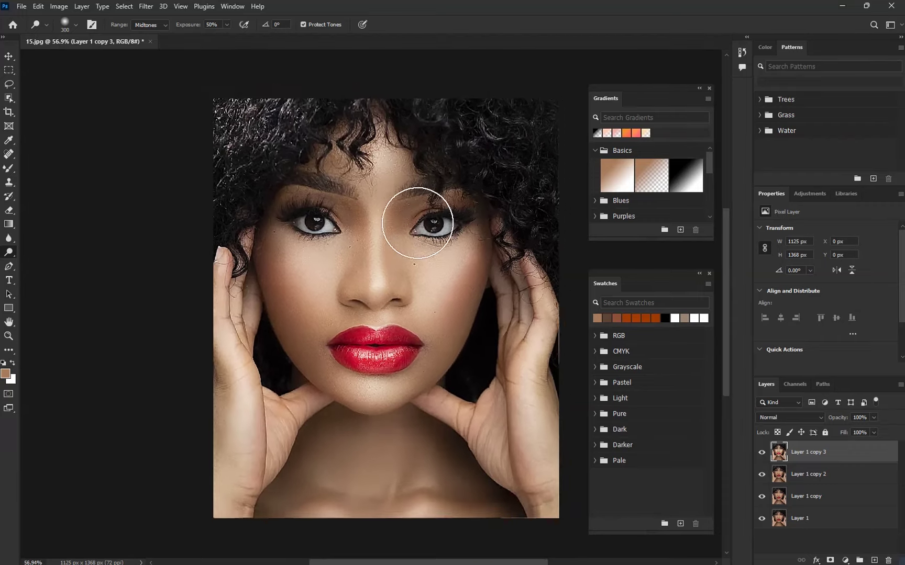
pyautogui.scroll(1, 420, 218)
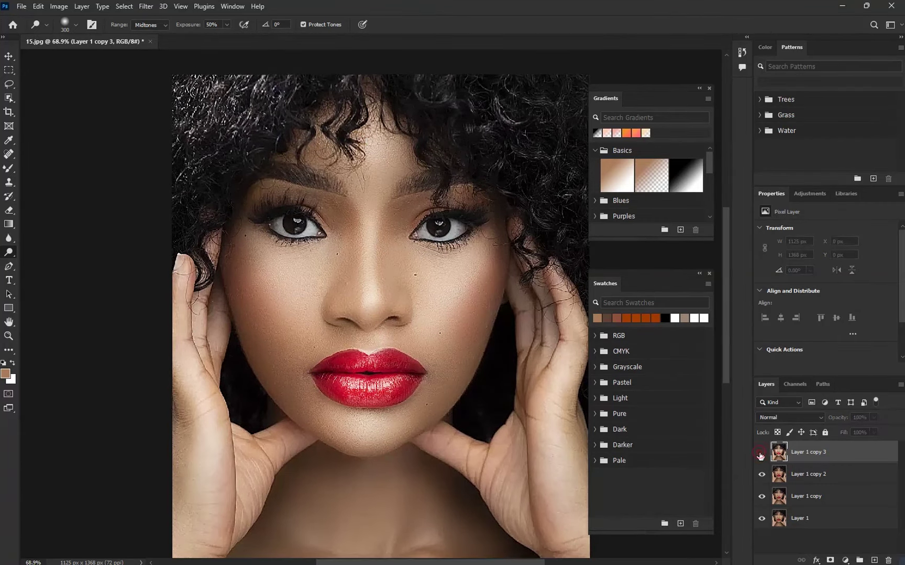
# Step: Dodge the light reflections in the iris of the image's right eye with a 35 px brush
pyautogui.scroll(3, 467, 245)
pyautogui.press('[')
pyautogui.press('[')
pyautogui.press('[')
pyautogui.press('[')
pyautogui.press('[')
pyautogui.press('[')
pyautogui.scroll(6, 474, 246)
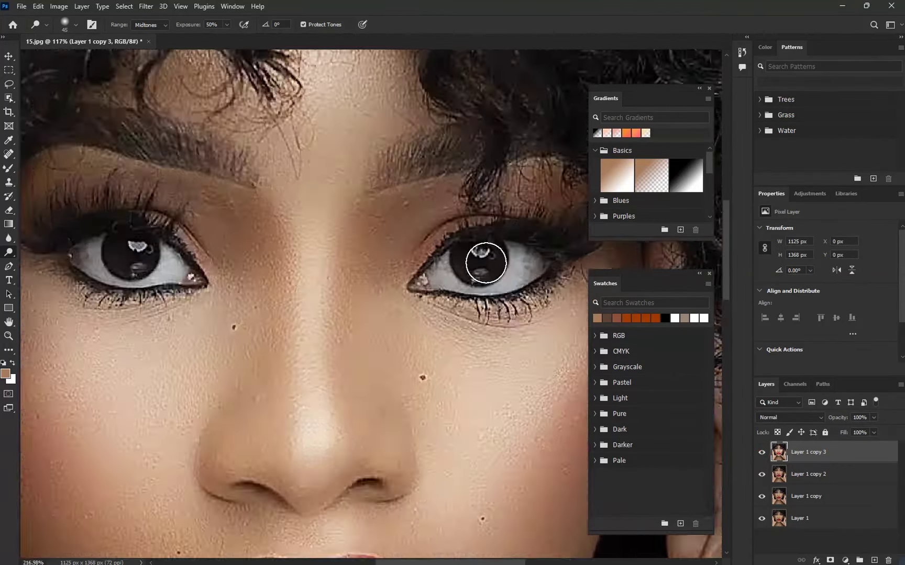
pyautogui.press('[')
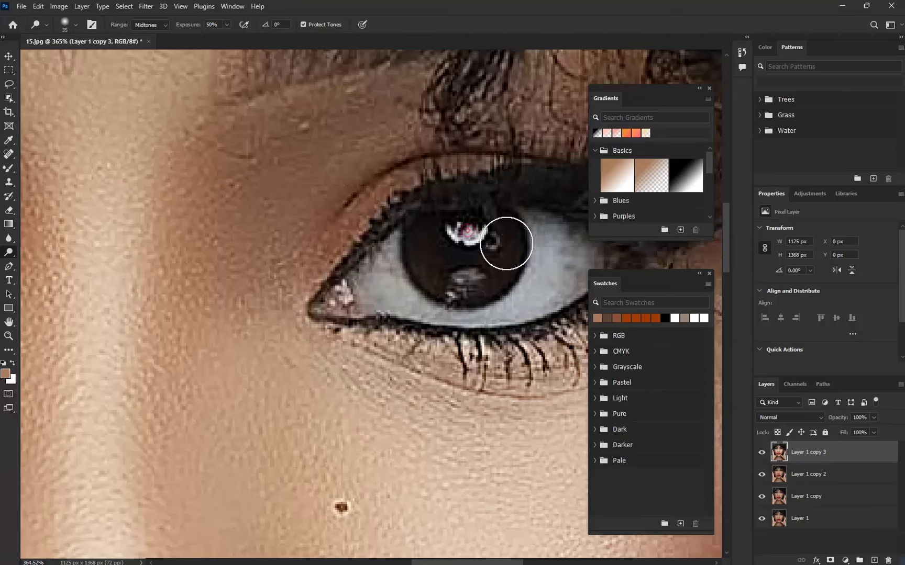
# Step: Dodge the light reflections in the iris of the image's left eye with a 25 px brush
pyautogui.scroll(-3, 478, 272)
pyautogui.scroll(-4, 378, 226)
pyautogui.scroll(7, 252, 246)
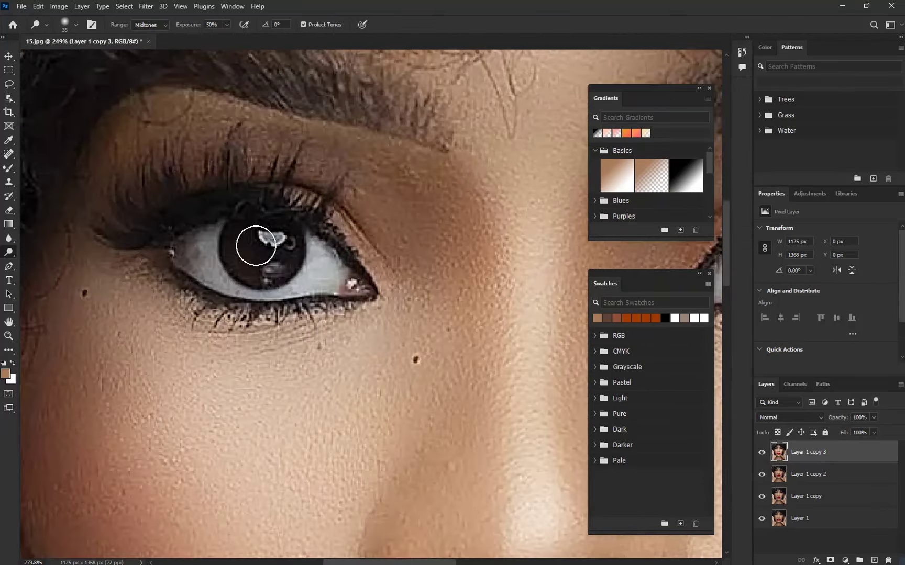
pyautogui.press('[')
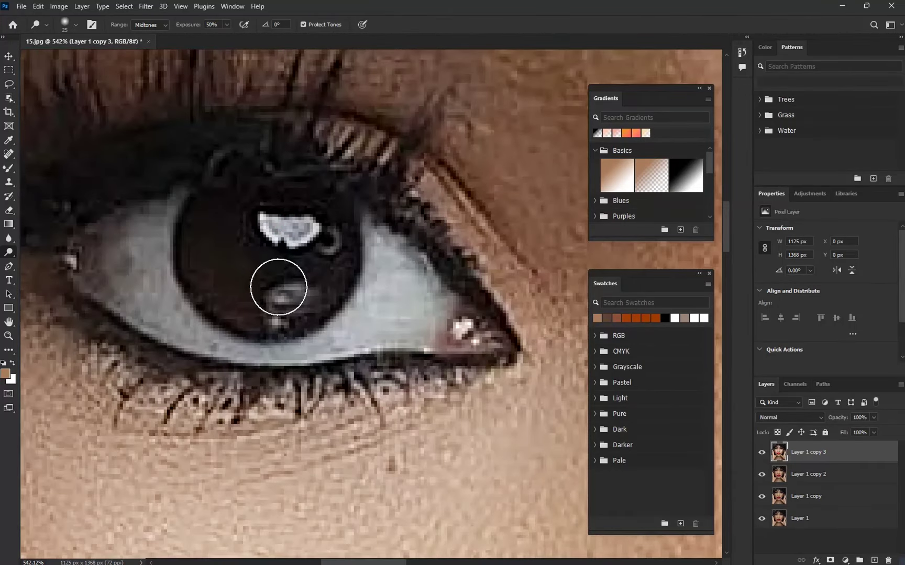
pyautogui.press(']')
pyautogui.scroll(-6, 210, 243)
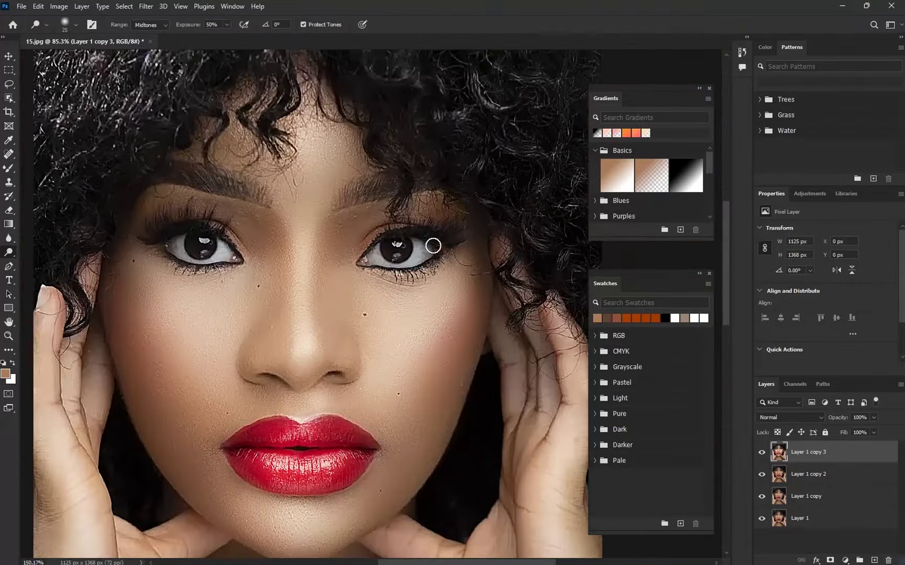
# Step: Dodge the irises and whites of both eyes with a 70 px brush
pyautogui.scroll(4, 378, 255)
pyautogui.press(']')
pyautogui.press(']')
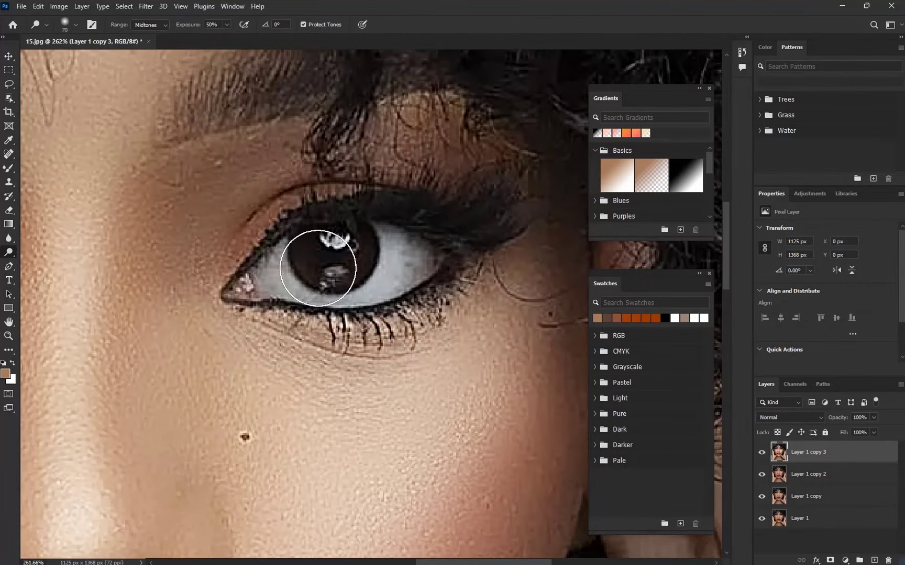
pyautogui.scroll(-2, 333, 253)
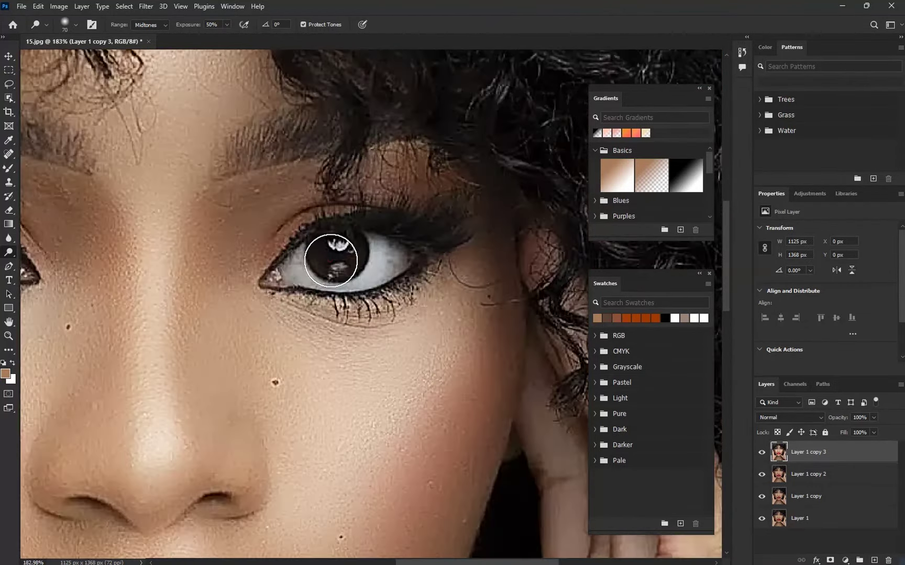
pyautogui.scroll(-3, 395, 232)
pyautogui.scroll(5, 243, 236)
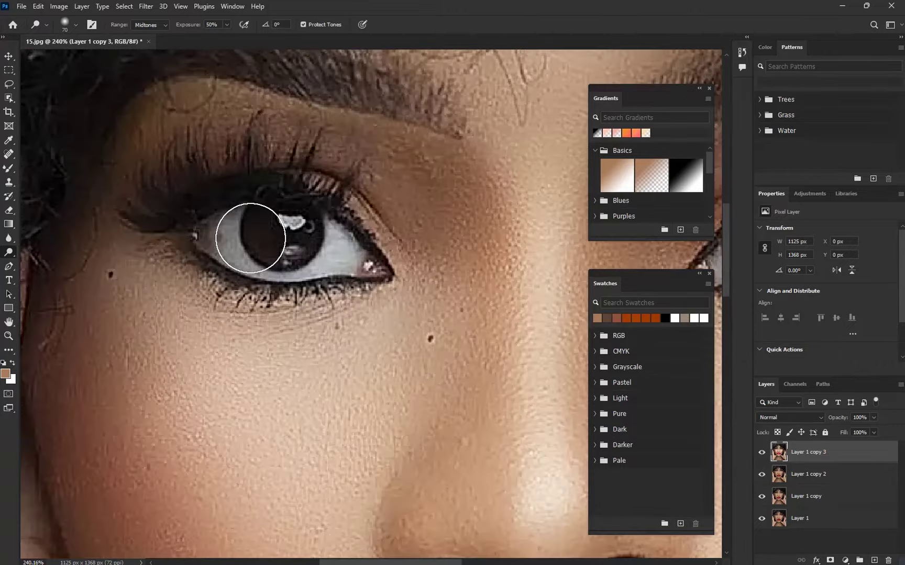
pyautogui.scroll(-5, 283, 242)
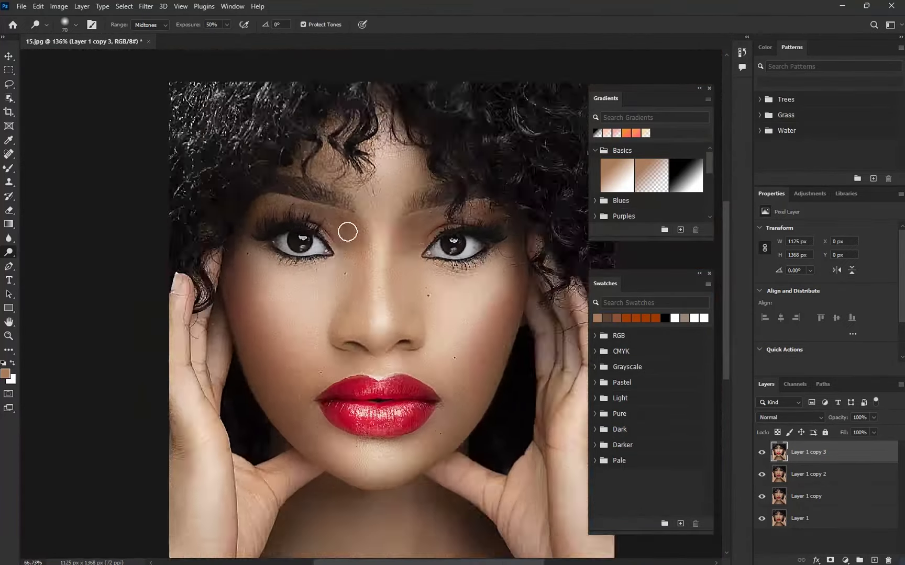
# Step: Compare the portrait with and without the dodged eyes by toggling the visibility of Layer 1 copy 3
pyautogui.scroll(3, 360, 245)
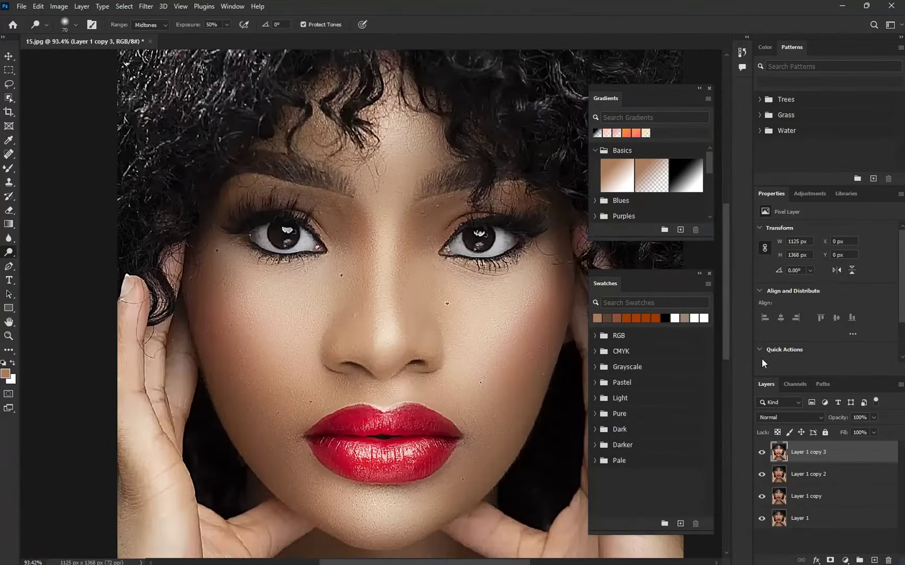
pyautogui.click(761, 451)
pyautogui.click(761, 452)
pyautogui.scroll(-3, 335, 273)
pyautogui.scroll(3, 391, 285)
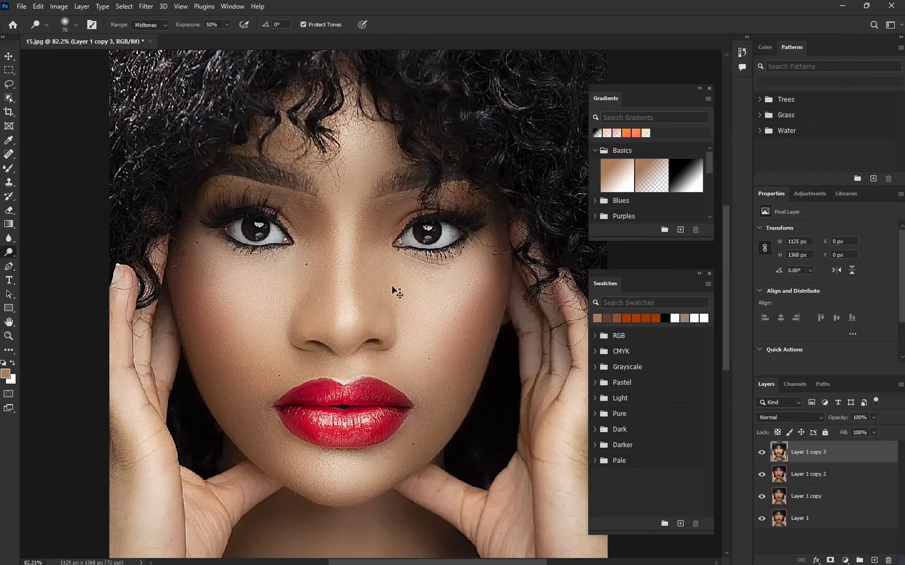
# Step: Duplicate Layer 1 copy 3 and keep the new top layer selected
pyautogui.hotkey('ctrl', 'j')
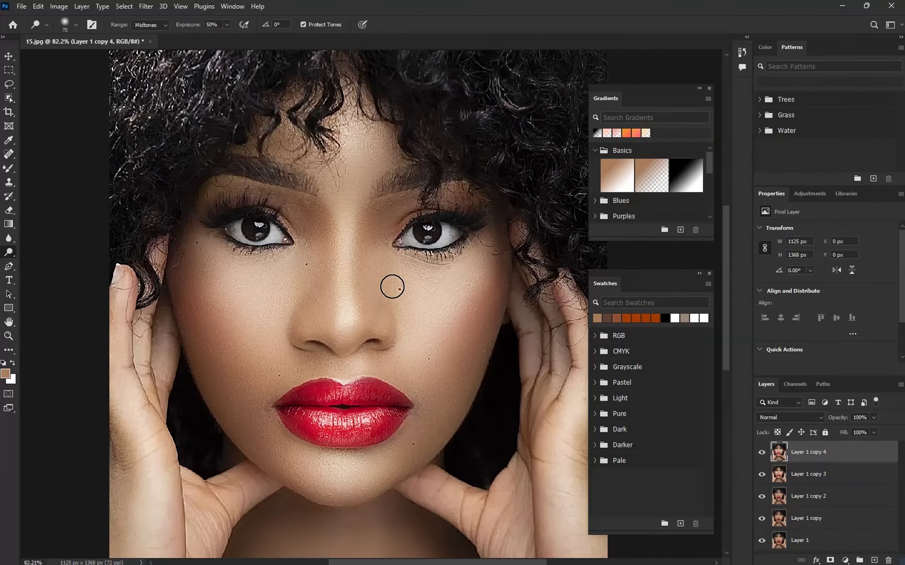
pyautogui.click(818, 474)
pyautogui.click(794, 452)
pyautogui.scroll(-4, 376, 338)
pyautogui.scroll(2, 373, 327)
pyautogui.scroll(3, 372, 362)
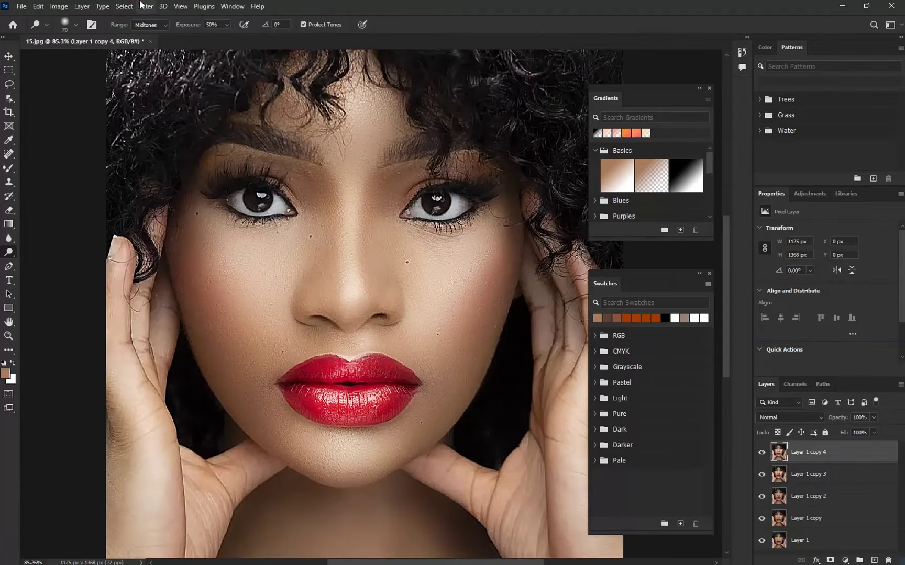
# Step: Open the Camera Raw Filter on the duplicated layer and expand its Effects settings
pyautogui.click(142, 5)
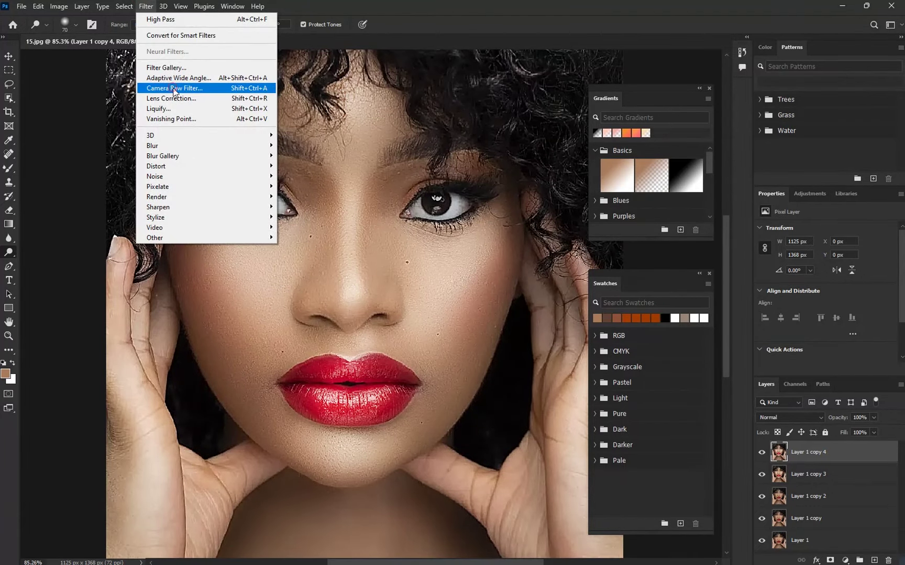
pyautogui.click(174, 90)
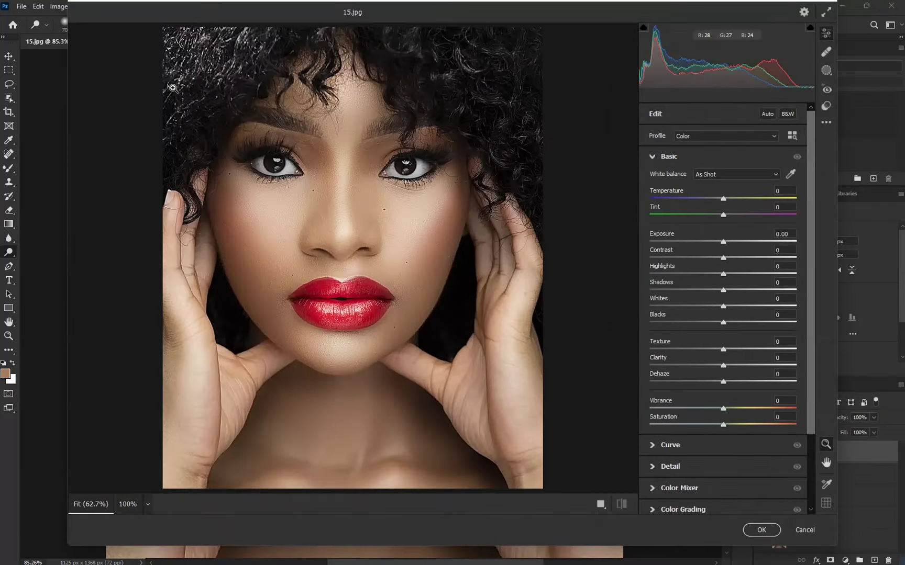
pyautogui.scroll(5, 289, 137)
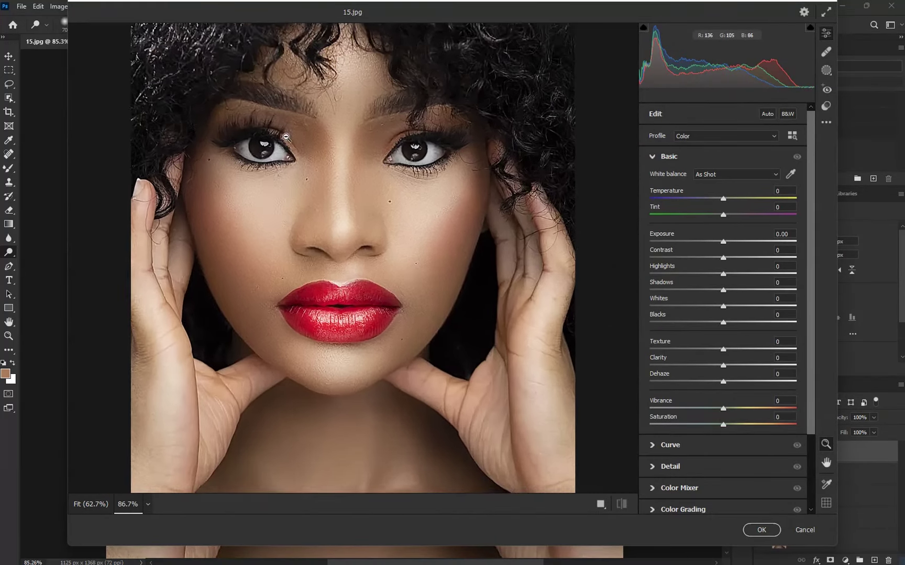
pyautogui.scroll(-1, 331, 180)
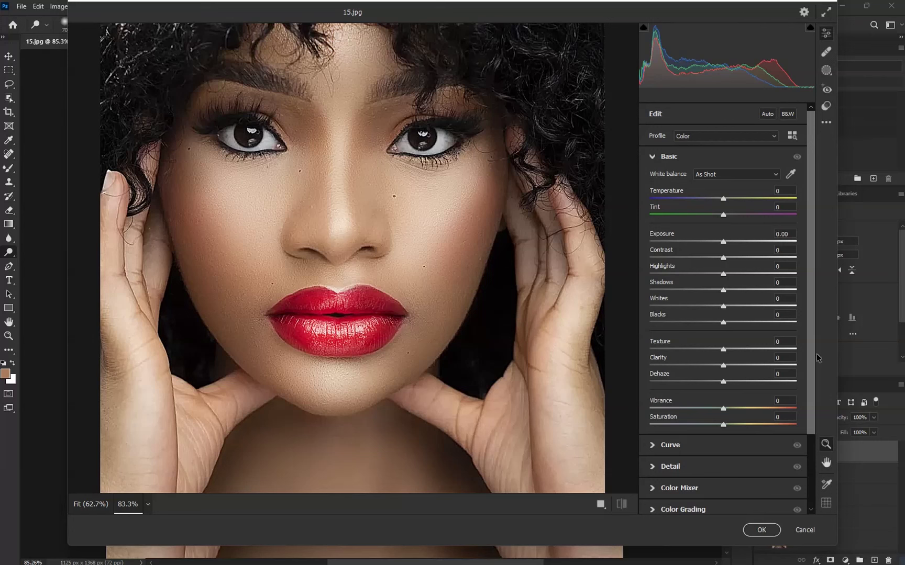
pyautogui.click(812, 474)
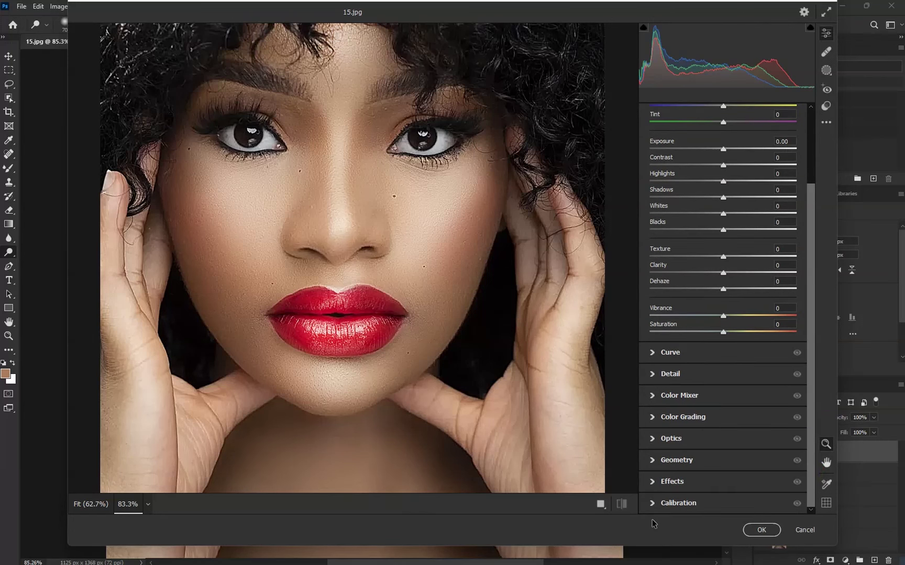
pyautogui.click(653, 482)
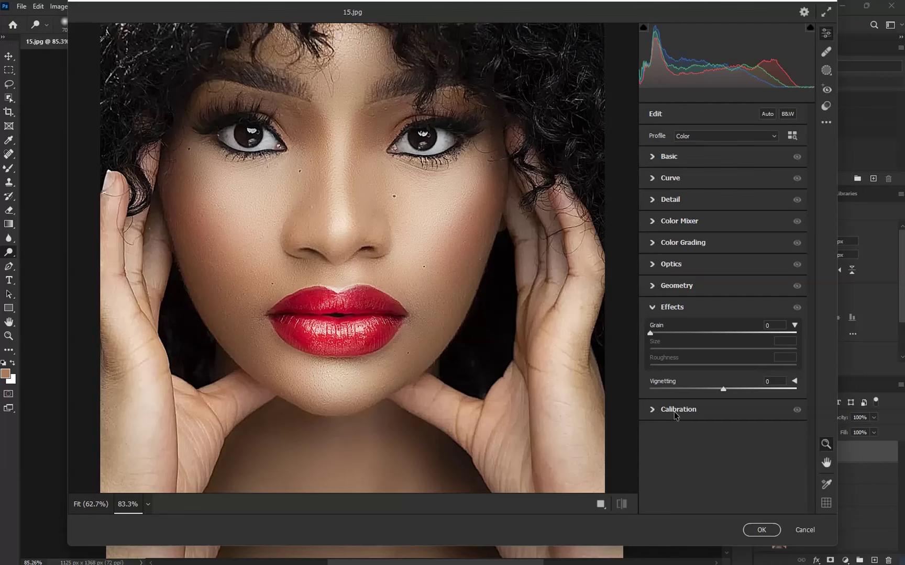
# Step: Add film grain to the portrait with an amount of 21 and check it on the skin
pyautogui.moveTo(295, 180); pyautogui.dragTo(319, 184)
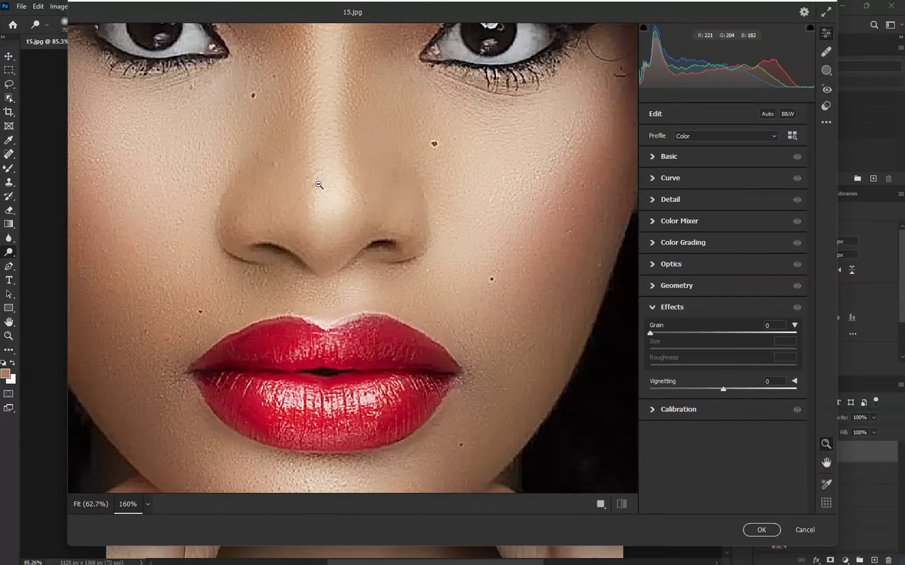
pyautogui.hotkey('ctrl', '-')
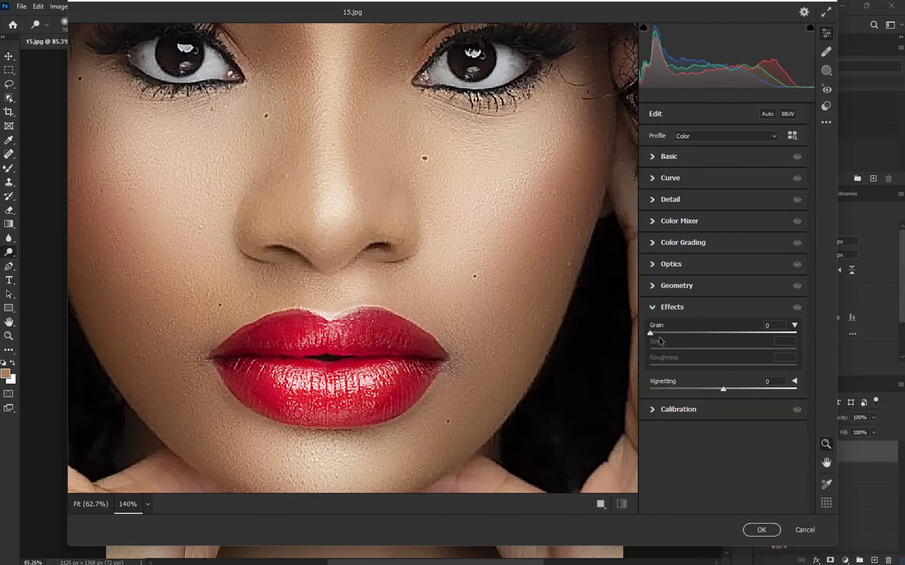
pyautogui.moveTo(650, 333); pyautogui.dragTo(667, 334)
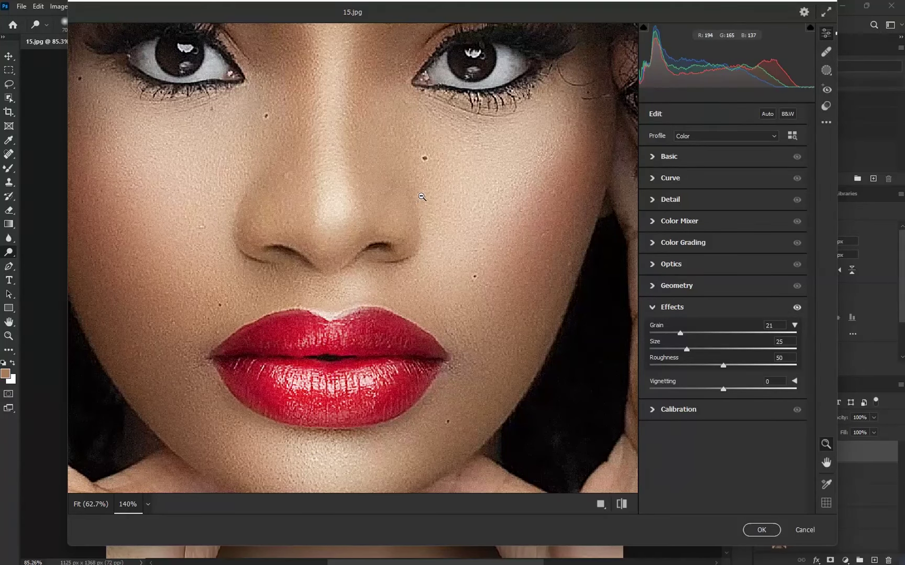
pyautogui.scroll(5, 419, 199)
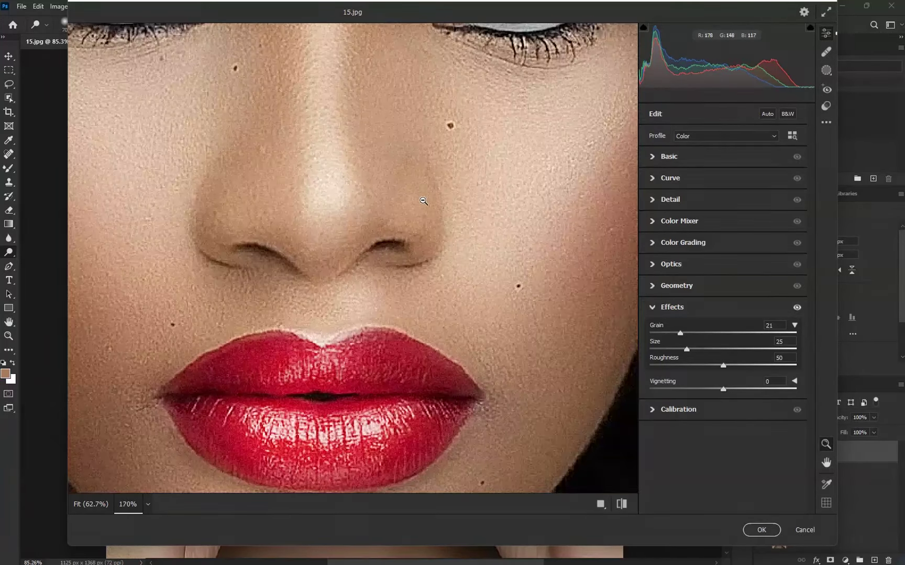
pyautogui.scroll(-10, 423, 201)
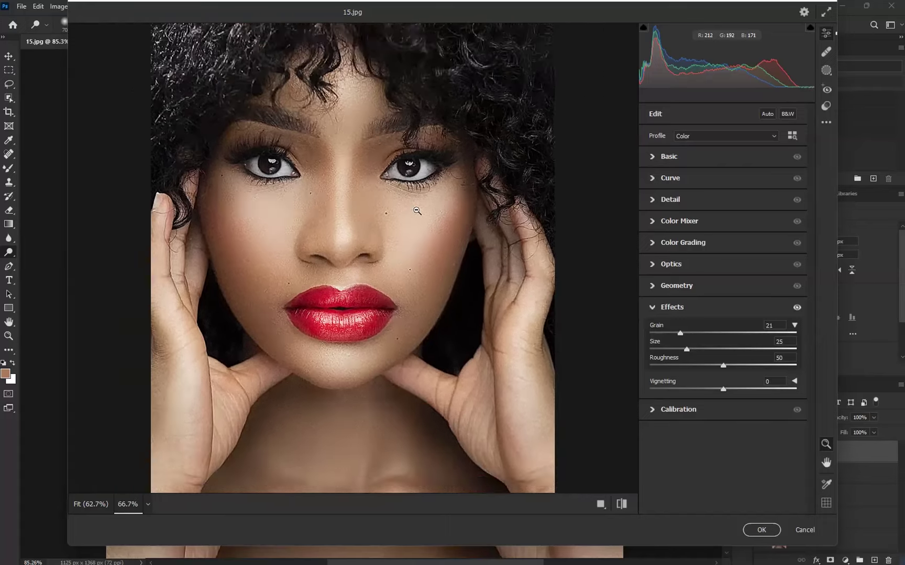
pyautogui.scroll(4, 417, 210)
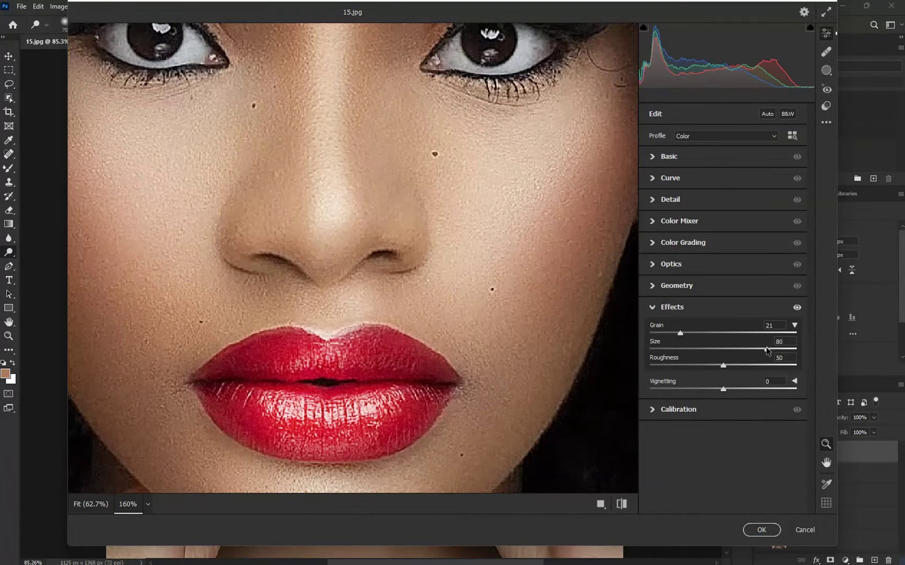
# Step: Try a grain size of 35 with a roughness of 93
pyautogui.moveTo(758, 347); pyautogui.dragTo(851, 342)
pyautogui.scroll(-6, 503, 309)
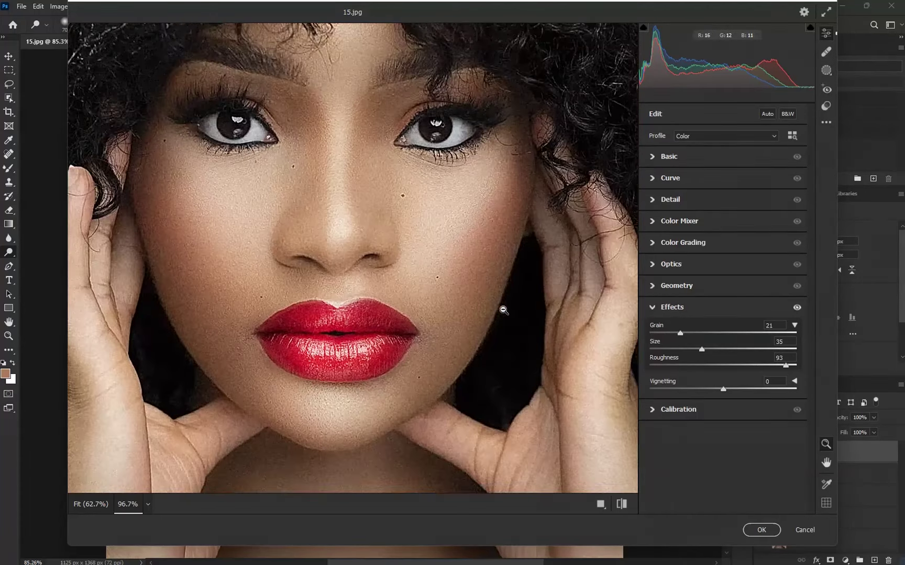
pyautogui.scroll(6, 479, 306)
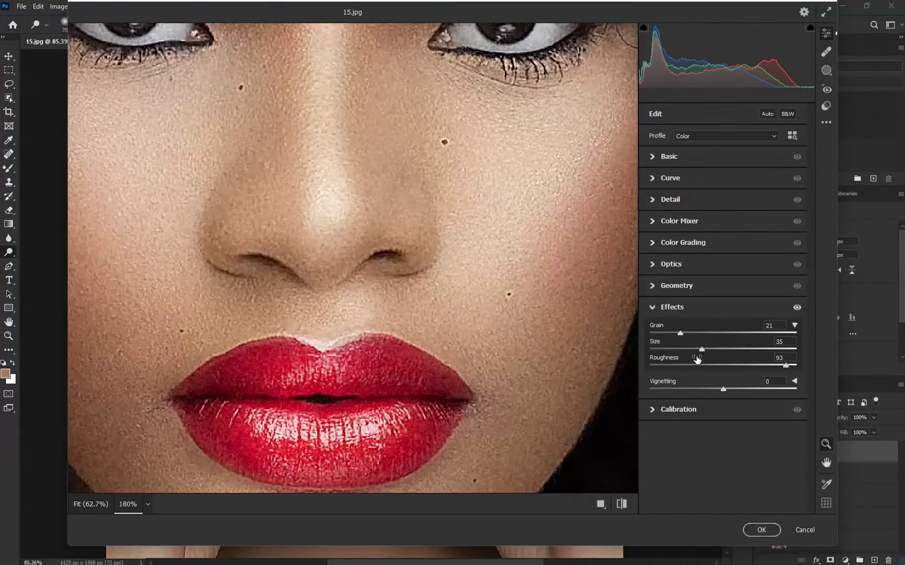
# Step: Set the grain's roughness to 9 and its size to 4, checking the skin texture near and far
pyautogui.moveTo(682, 365)
pyautogui.mouseDown()
pyautogui.moveTo(656, 365)
pyautogui.moveTo(676, 362)
pyautogui.moveTo(668, 360)
pyautogui.mouseUp()
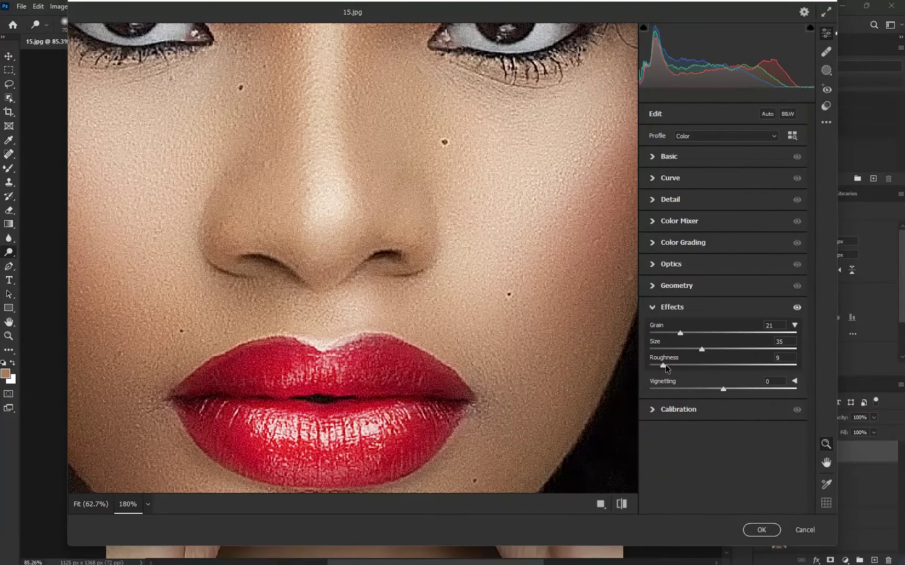
pyautogui.moveTo(702, 349); pyautogui.dragTo(658, 352)
pyautogui.scroll(-6, 404, 307)
pyautogui.scroll(2, 374, 269)
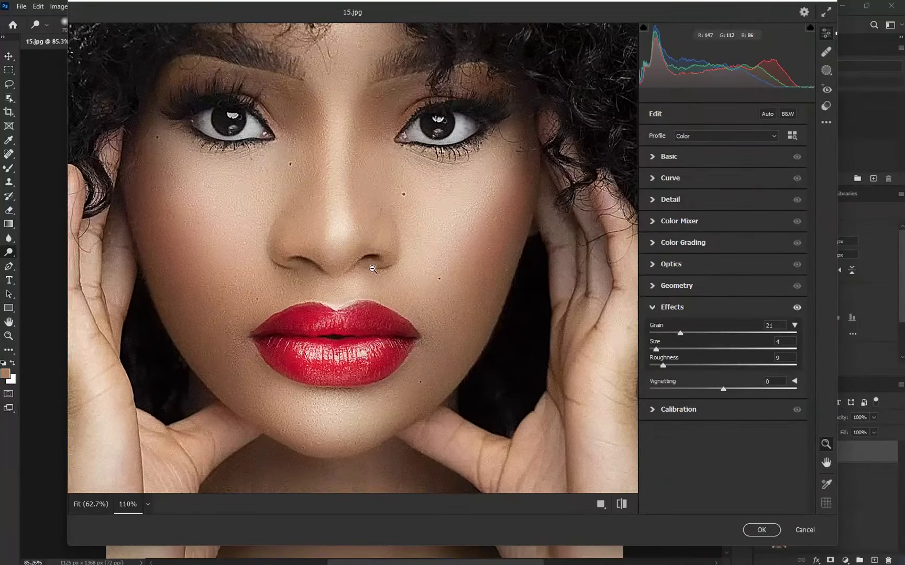
pyautogui.scroll(-2, 379, 266)
pyautogui.scroll(3, 330, 220)
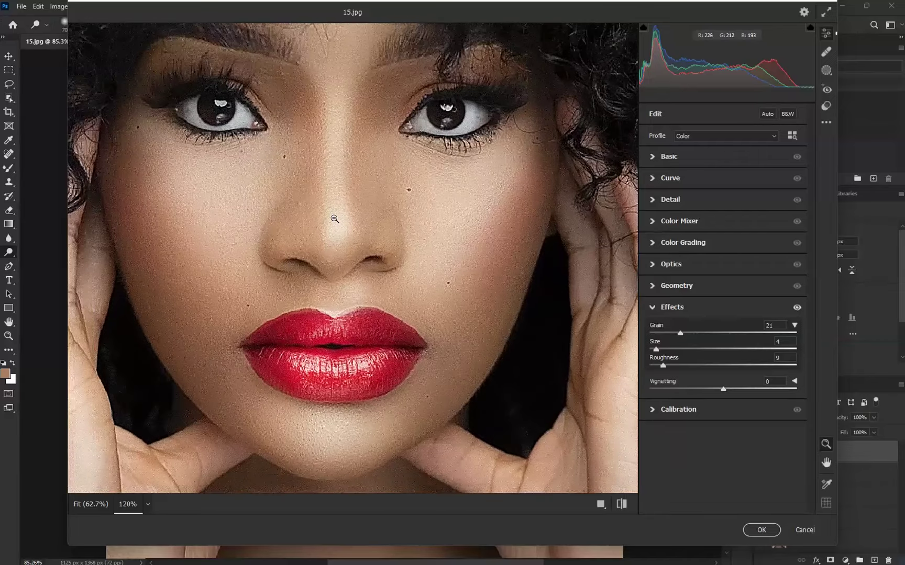
pyautogui.scroll(1, 359, 228)
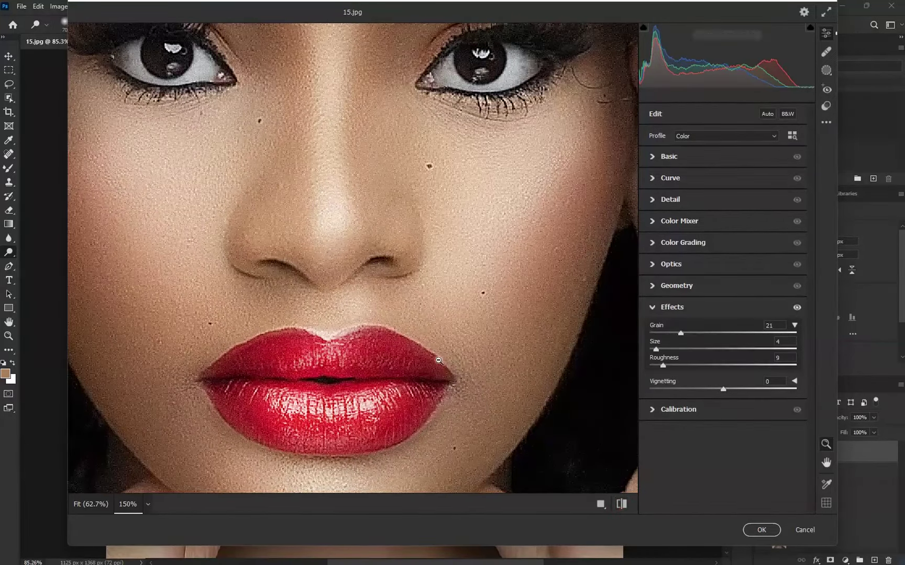
pyautogui.scroll(-1, 436, 359)
pyautogui.scroll(-2, 436, 359)
pyautogui.scroll(3, 214, 225)
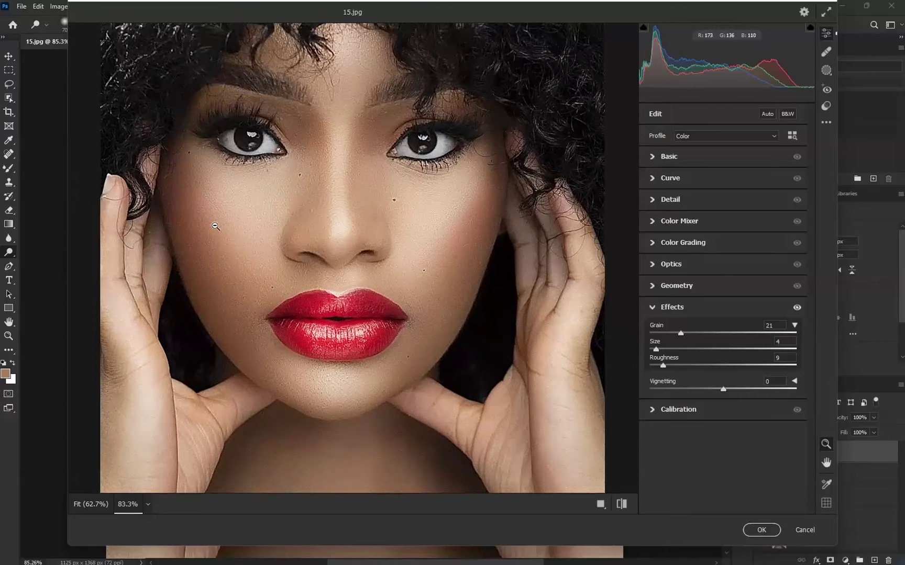
# Step: Set the grain size to 10 after checking the skin texture close up
pyautogui.scroll(2, 215, 225)
pyautogui.scroll(-1, 385, 218)
pyautogui.scroll(1, 376, 264)
pyautogui.scroll(-1, 415, 256)
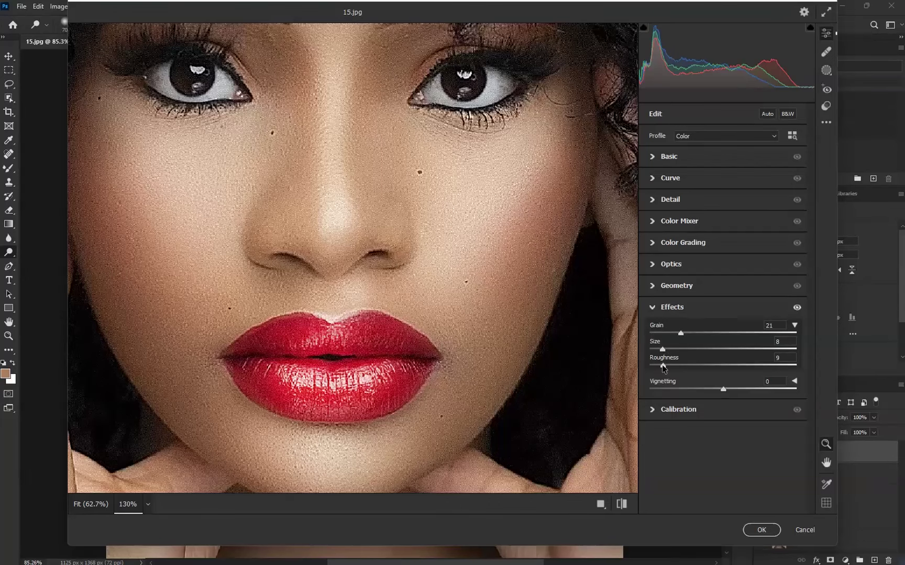
pyautogui.moveTo(663, 351); pyautogui.dragTo(665, 351)
pyautogui.scroll(-3, 434, 339)
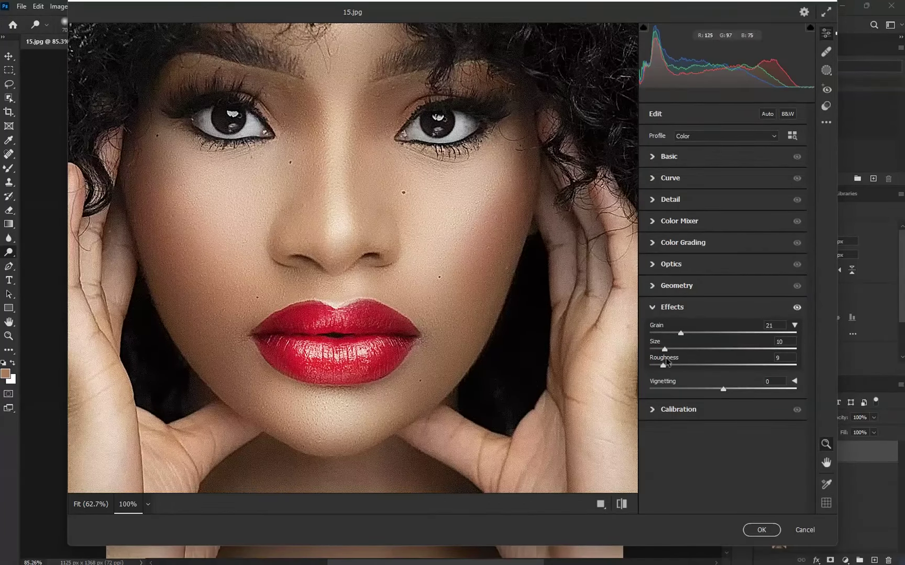
# Step: Switch the Color Mixer's adjustment mode from HSL to Color
pyautogui.click(665, 155)
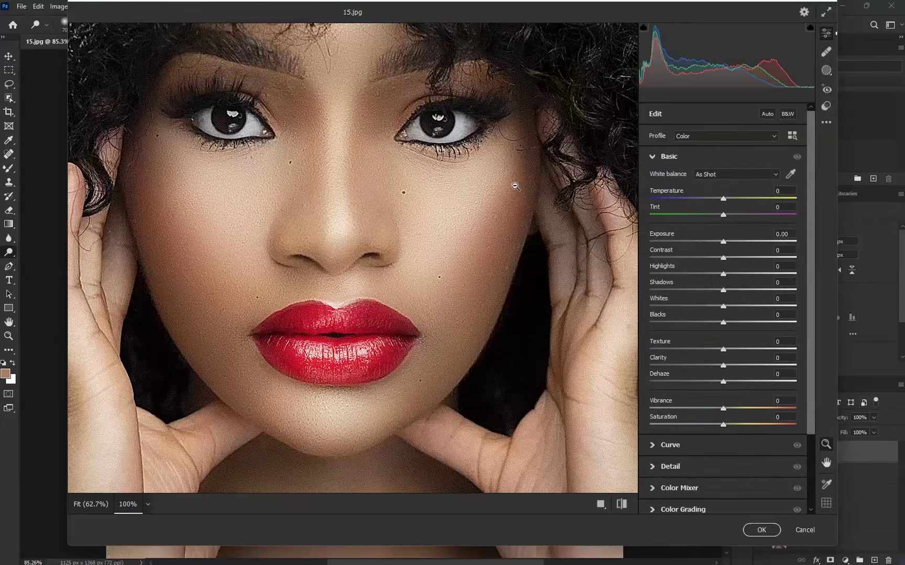
pyautogui.scroll(-3, 445, 242)
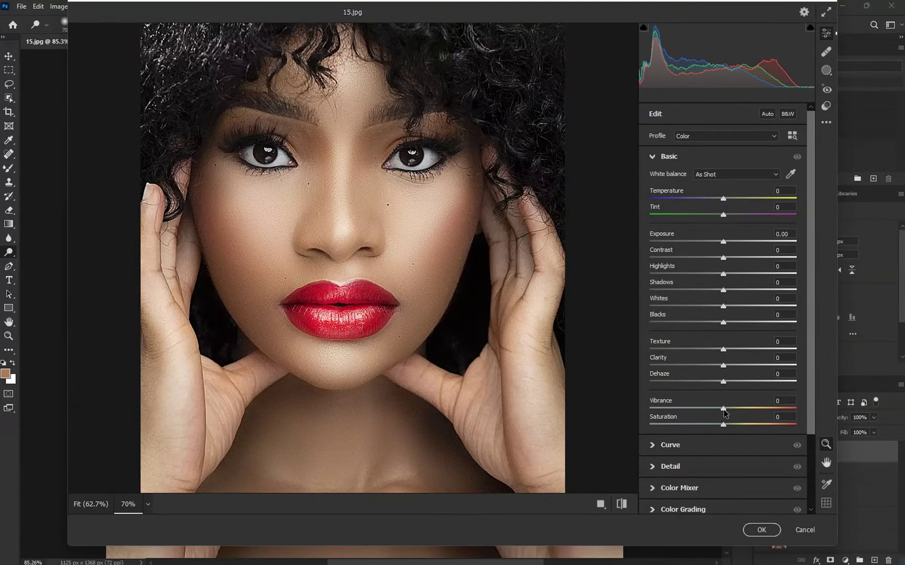
pyautogui.click(679, 488)
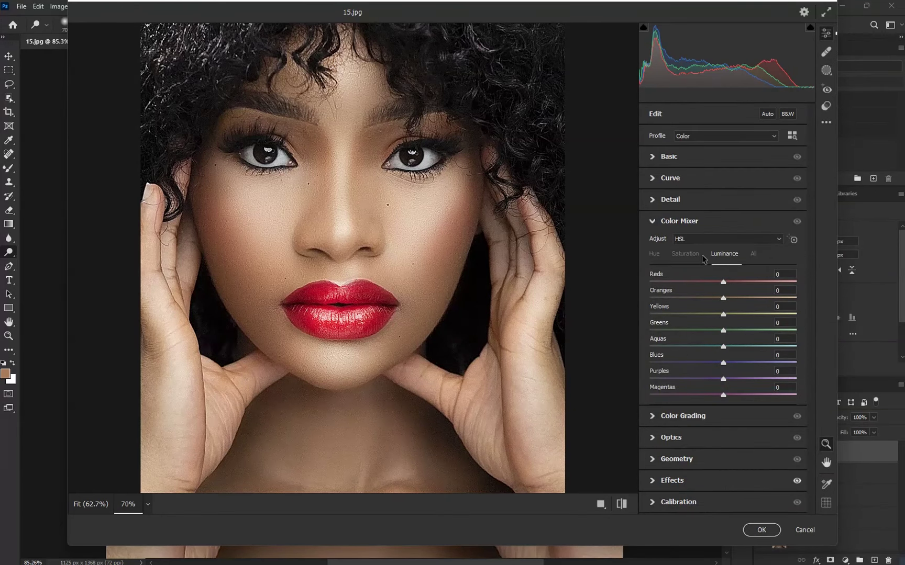
pyautogui.click(684, 253)
pyautogui.scroll(1, 330, 265)
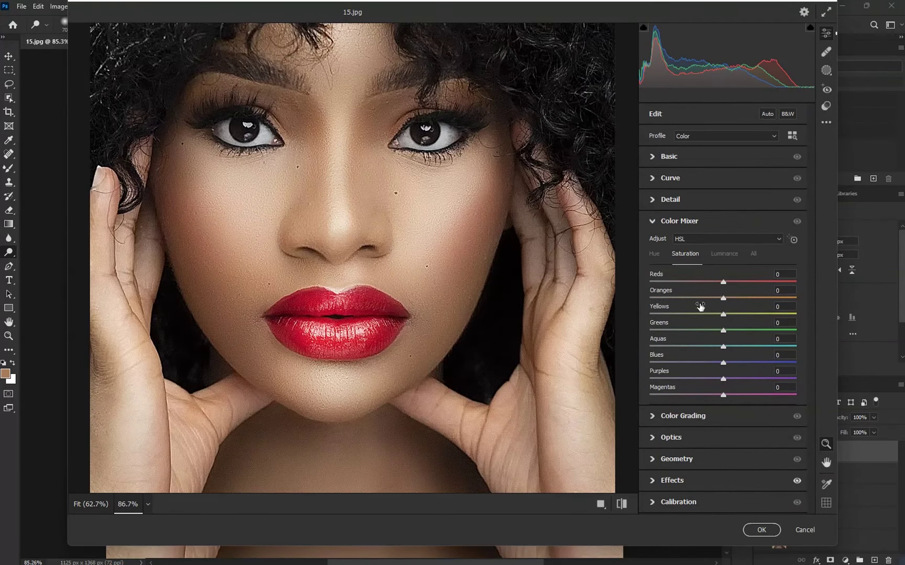
pyautogui.click(658, 258)
pyautogui.click(690, 240)
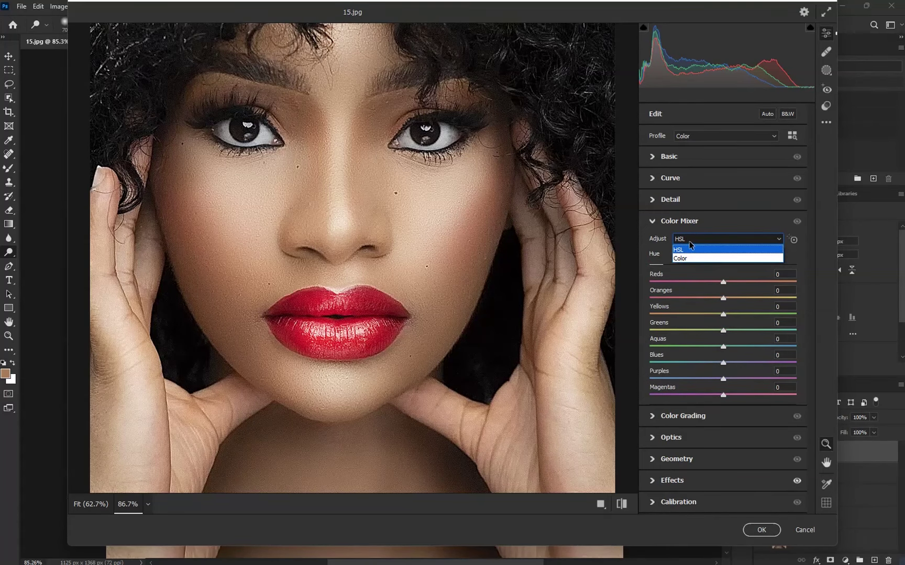
pyautogui.click(690, 258)
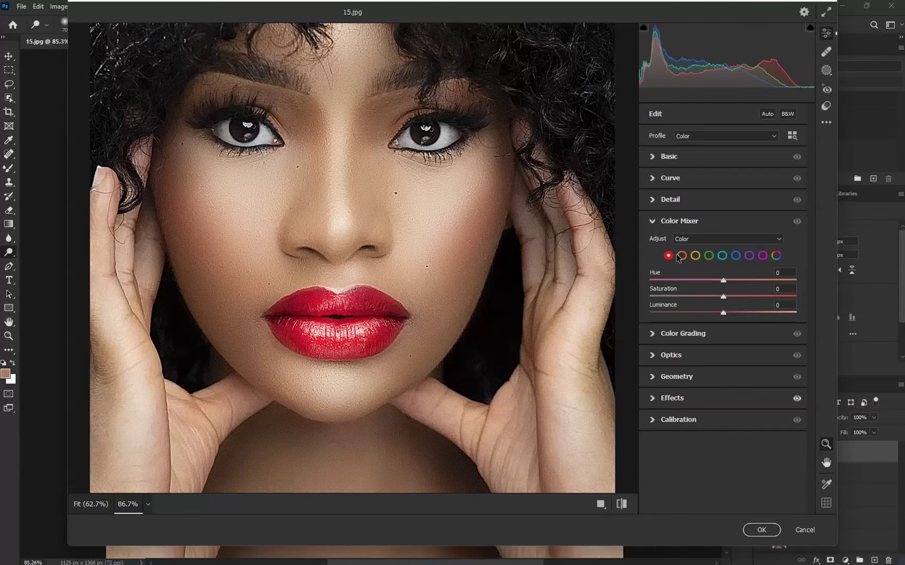
# Step: Raise the saturation of the oranges to +84 and check the skin tone near and far
pyautogui.click(681, 256)
pyautogui.moveTo(723, 296); pyautogui.dragTo(784, 304)
pyautogui.scroll(-3, 480, 239)
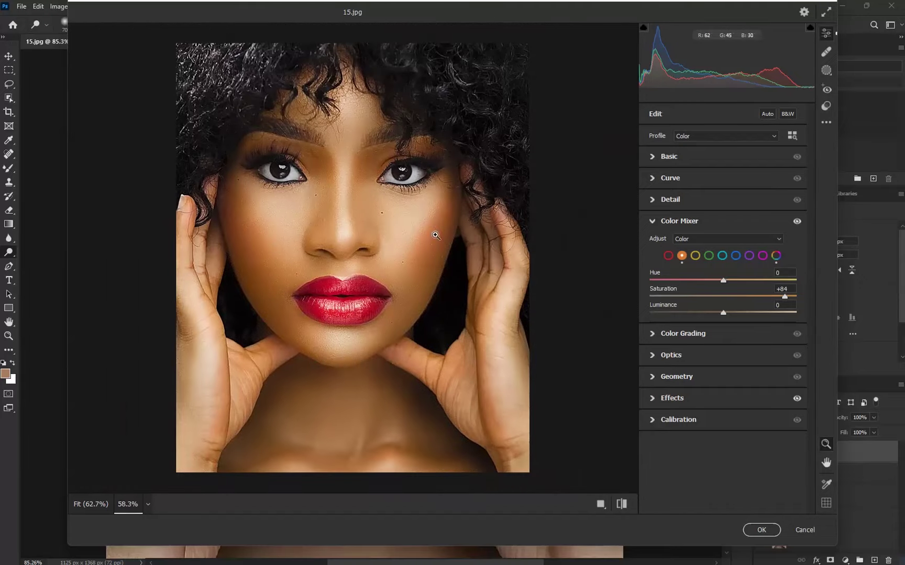
pyautogui.scroll(2, 401, 228)
pyautogui.scroll(1, 402, 229)
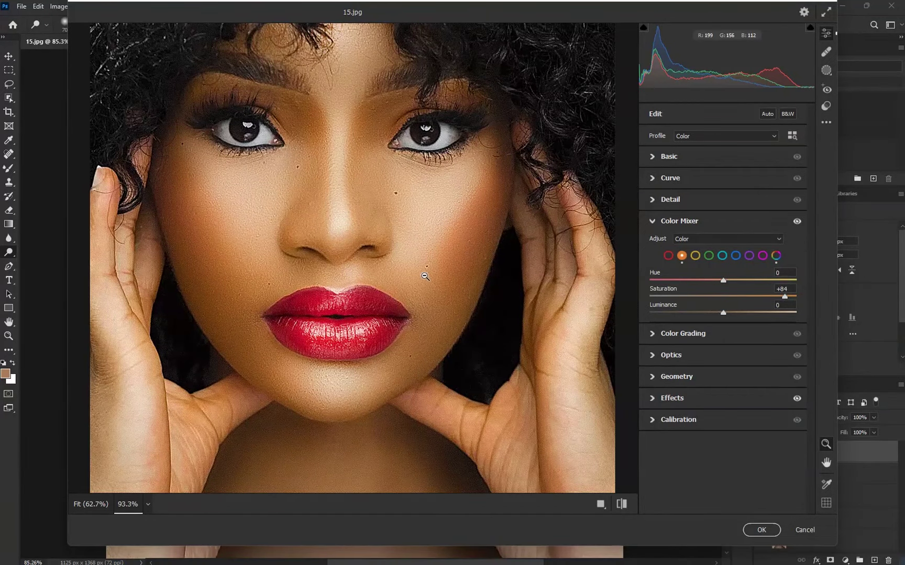
pyautogui.scroll(1, 425, 276)
pyautogui.scroll(1, 424, 276)
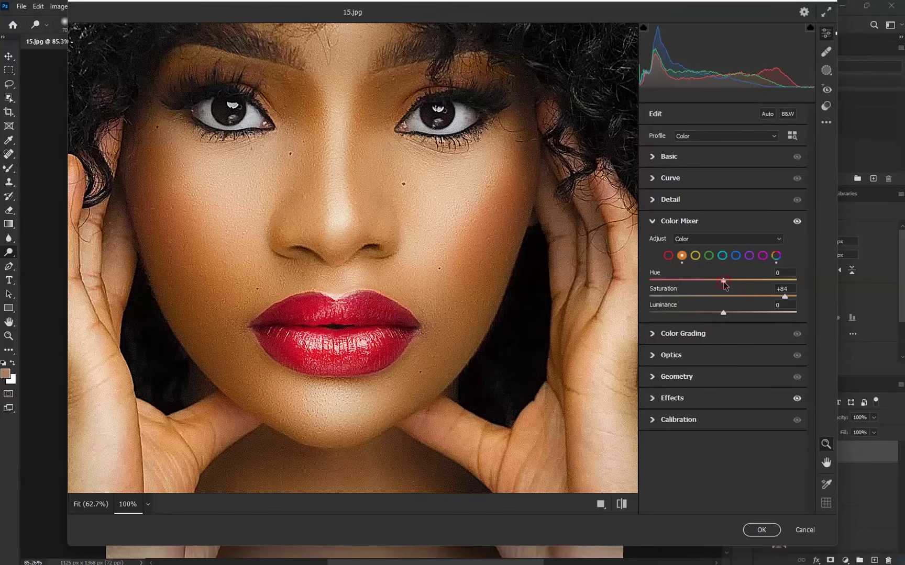
# Step: Shift the hue of the oranges to -30 and compare the portrait before and after
pyautogui.moveTo(715, 284); pyautogui.dragTo(707, 284)
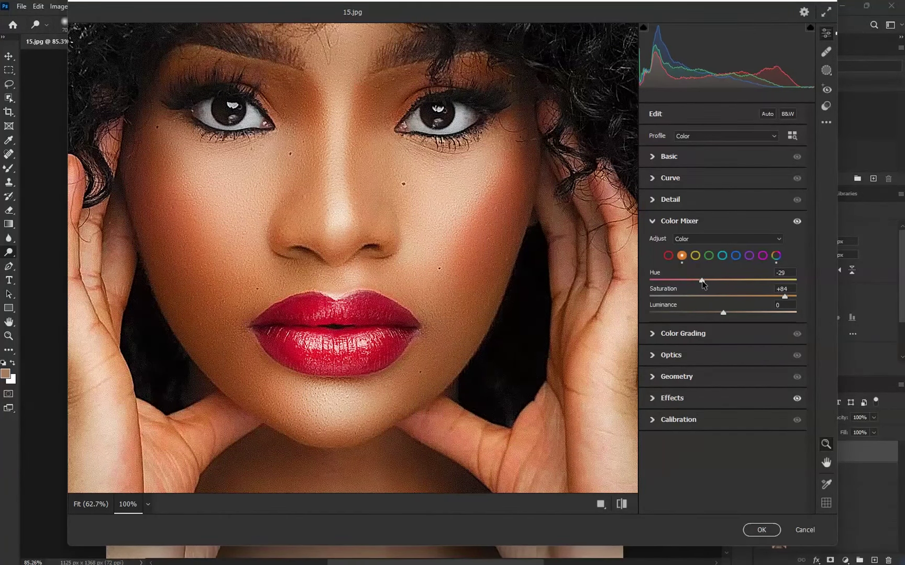
pyautogui.scroll(-4, 469, 252)
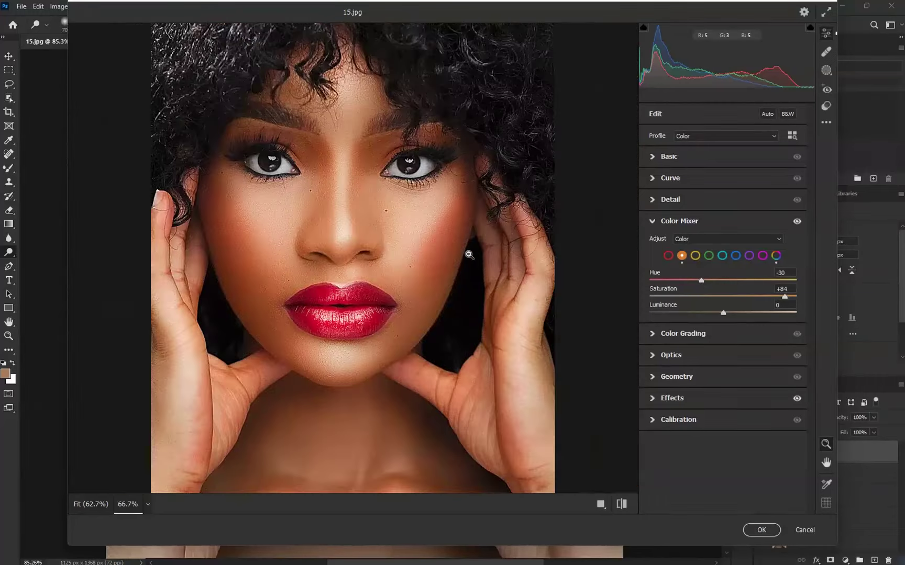
pyautogui.scroll(1, 423, 257)
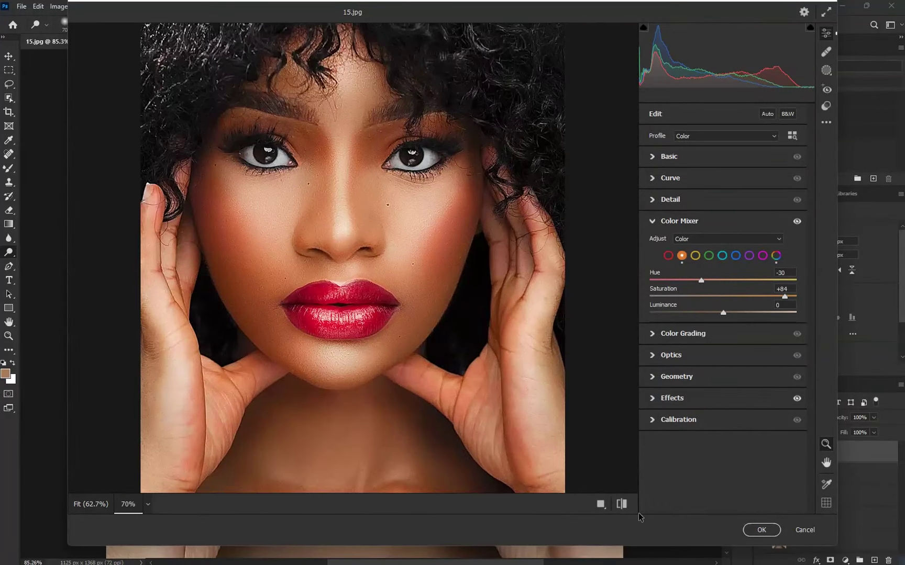
pyautogui.click(621, 503)
pyautogui.click(621, 504)
pyautogui.scroll(2, 377, 224)
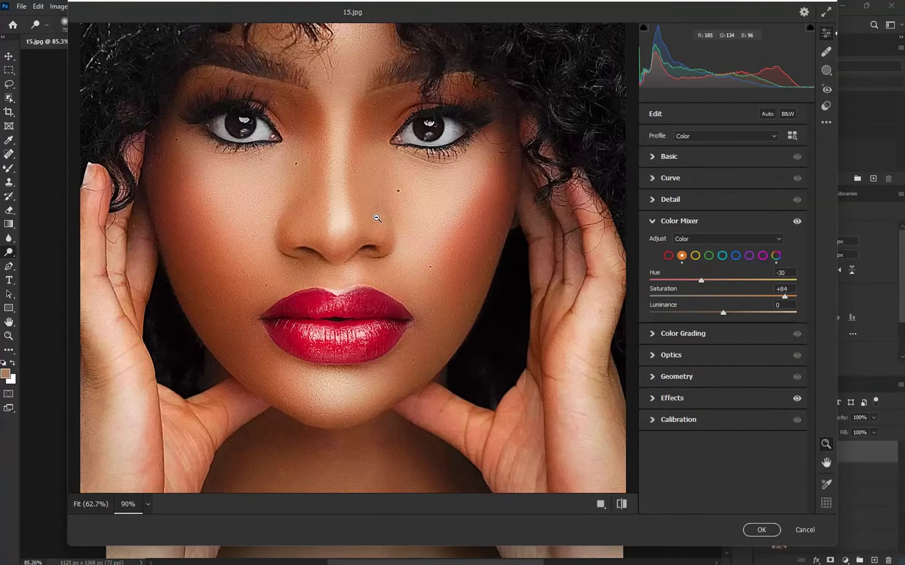
pyautogui.scroll(1, 377, 217)
# Step: Lower the luminance of the oranges, trying -33 before settling on -15
pyautogui.moveTo(723, 313); pyautogui.dragTo(698, 310)
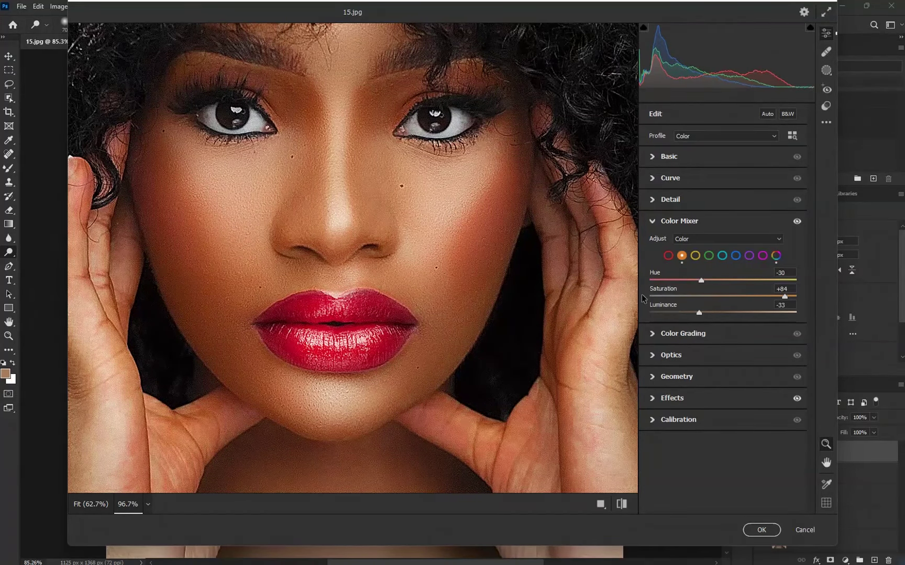
pyautogui.scroll(-3, 412, 257)
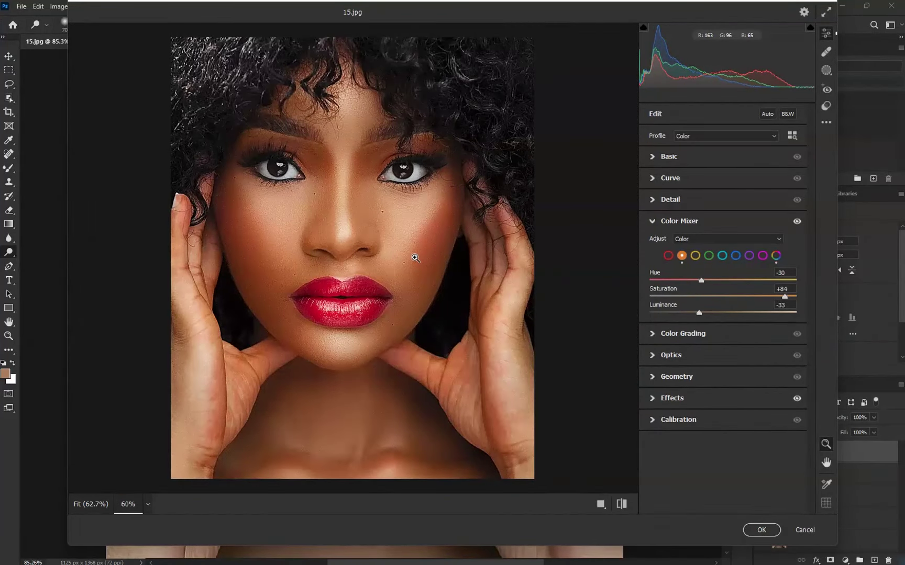
pyautogui.scroll(3, 415, 258)
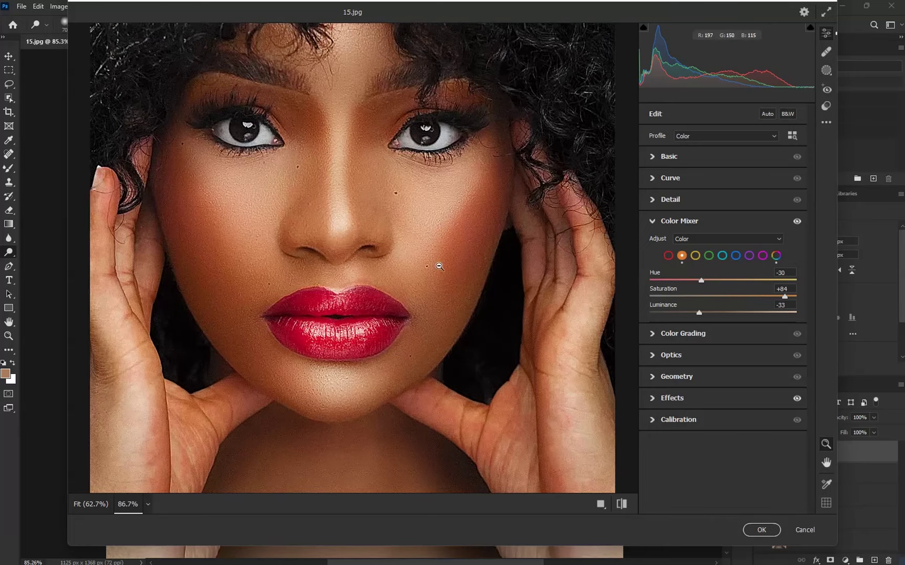
pyautogui.moveTo(705, 314); pyautogui.dragTo(711, 308)
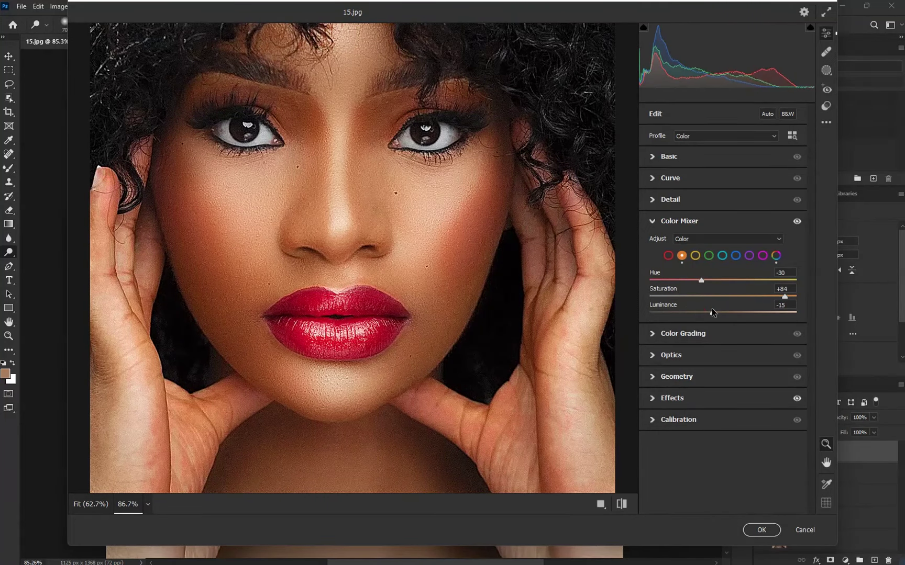
# Step: Set the saturation of the yellows to +100 and their hue to -43
pyautogui.click(695, 255)
pyautogui.moveTo(811, 292); pyautogui.dragTo(835, 292)
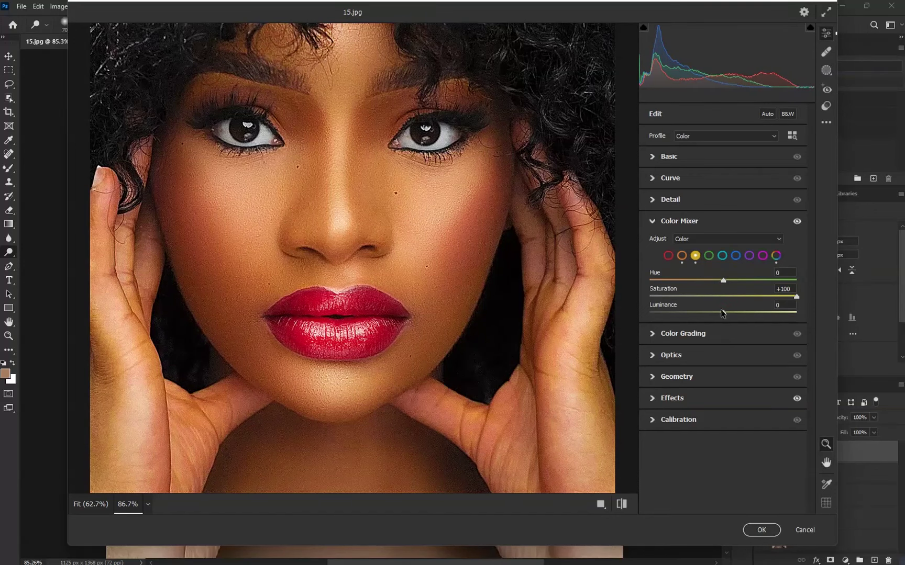
pyautogui.moveTo(722, 282); pyautogui.dragTo(685, 279)
pyautogui.moveTo(565, 263); pyautogui.dragTo(495, 281)
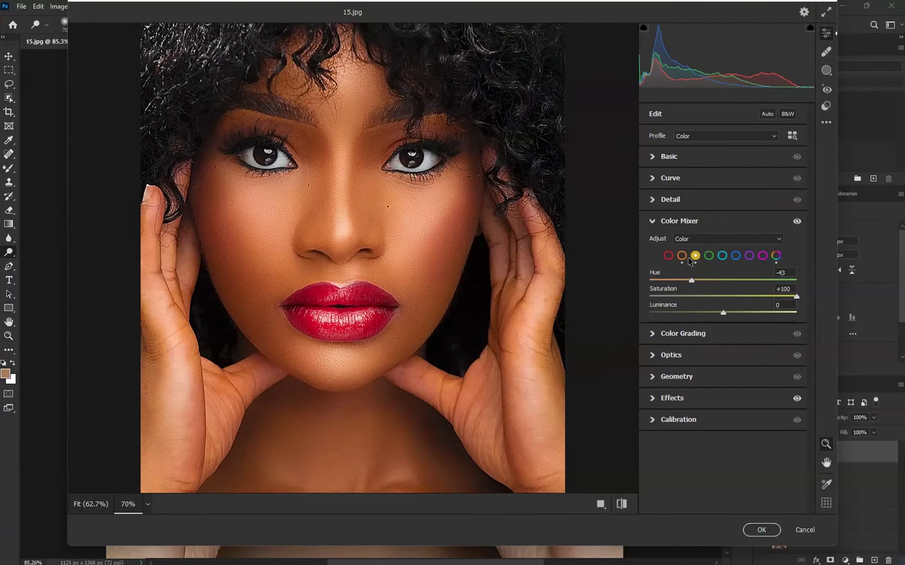
pyautogui.moveTo(723, 314)
pyautogui.mouseDown()
pyautogui.moveTo(676, 308)
pyautogui.moveTo(746, 312)
pyautogui.moveTo(723, 315)
pyautogui.mouseUp()
# Step: Try the reds with a hue of -41 and a saturation of -34, checking the lip color
pyautogui.click(668, 255)
pyautogui.moveTo(725, 297); pyautogui.dragTo(796, 304)
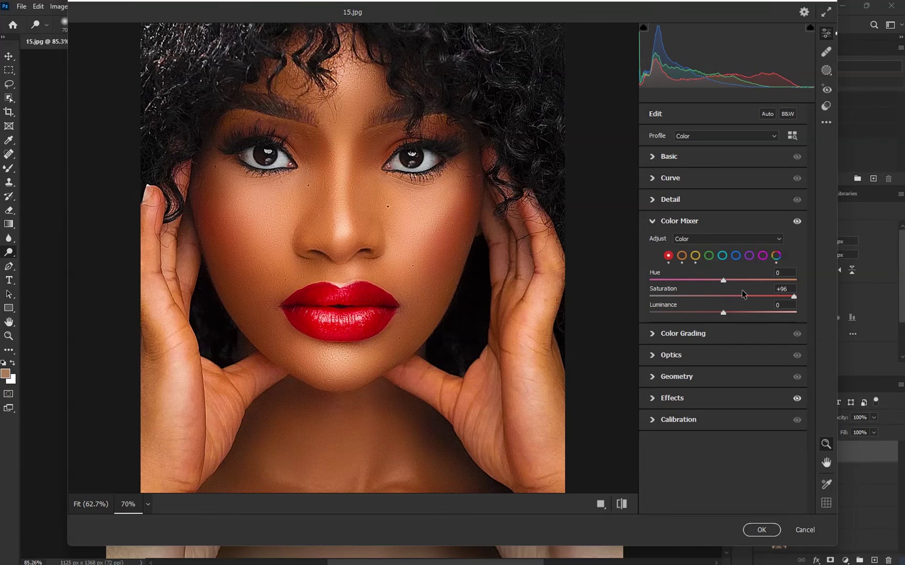
pyautogui.moveTo(727, 283); pyautogui.dragTo(698, 297)
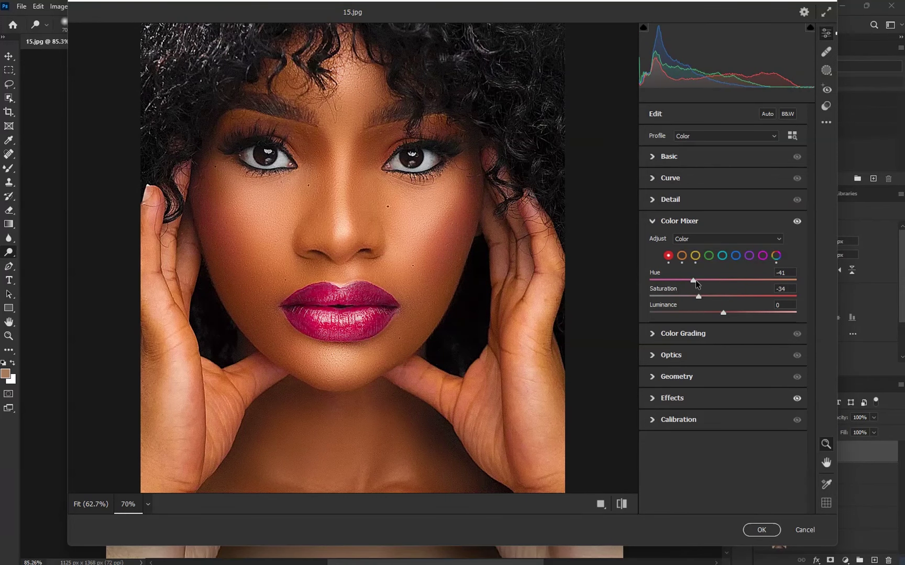
pyautogui.scroll(-4, 408, 323)
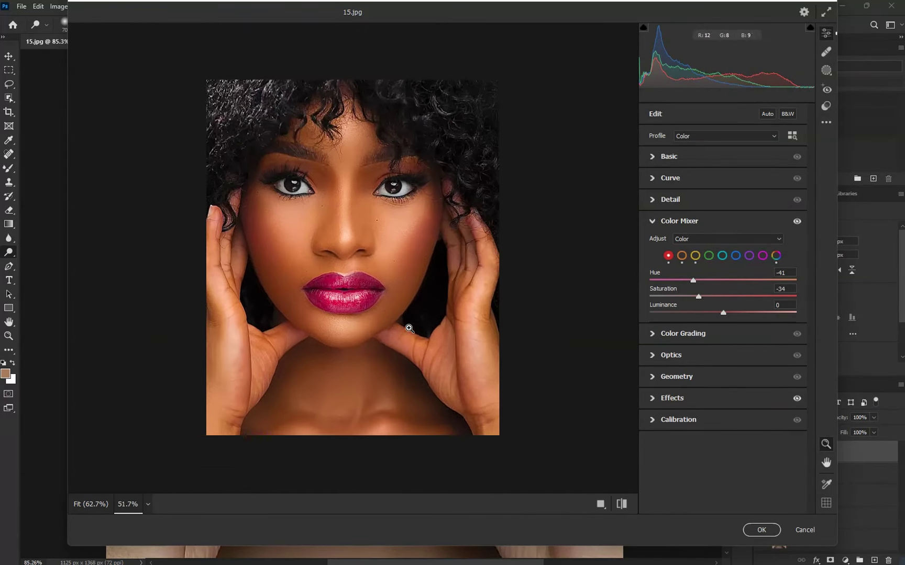
pyautogui.scroll(2, 410, 329)
# Step: Set the hue of the reds to +20 and their saturation to -8, comparing the portrait before and after
pyautogui.moveTo(693, 280); pyautogui.dragTo(720, 298)
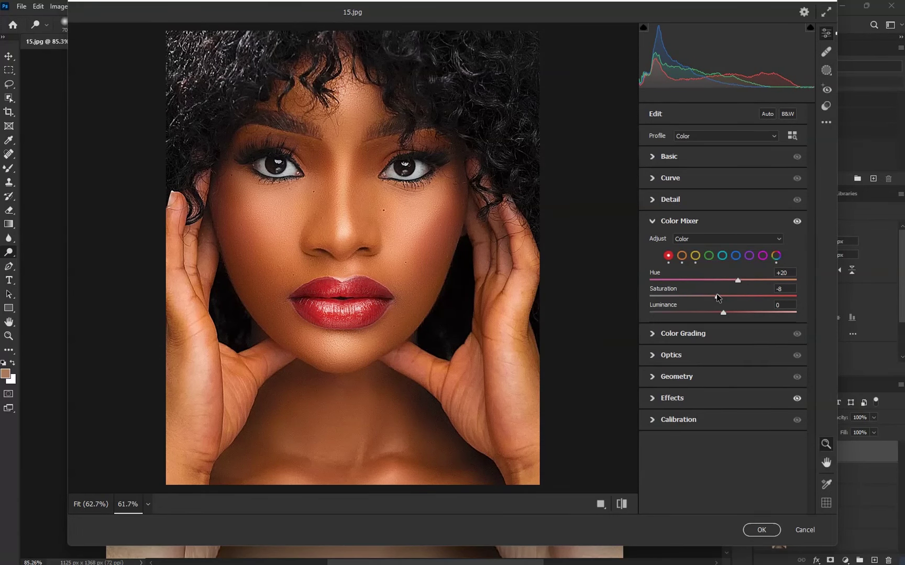
pyautogui.scroll(-2, 504, 259)
pyautogui.click(621, 504)
pyautogui.click(621, 504)
pyautogui.scroll(2, 343, 315)
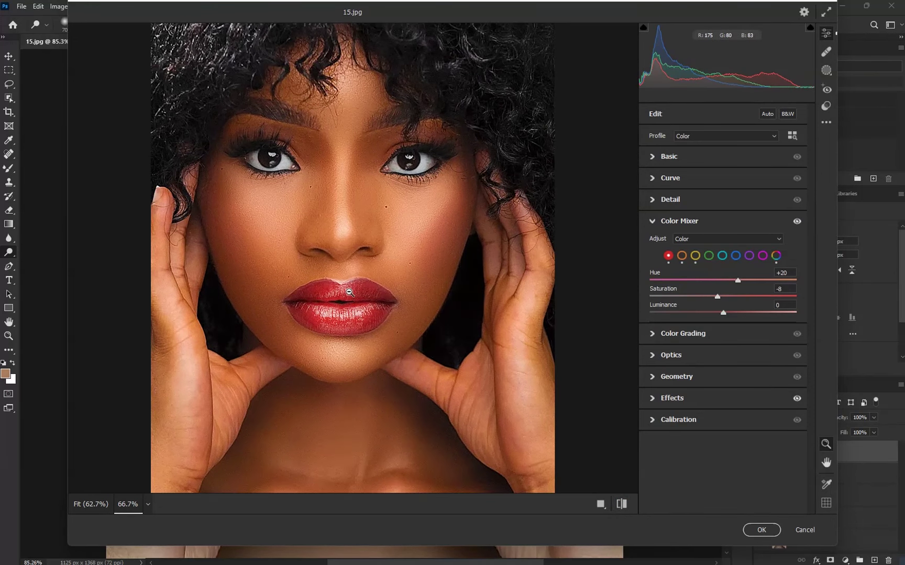
# Step: Darken the portrait's edges with an Optics vignette of -65 and a midpoint of 0
pyautogui.click(686, 359)
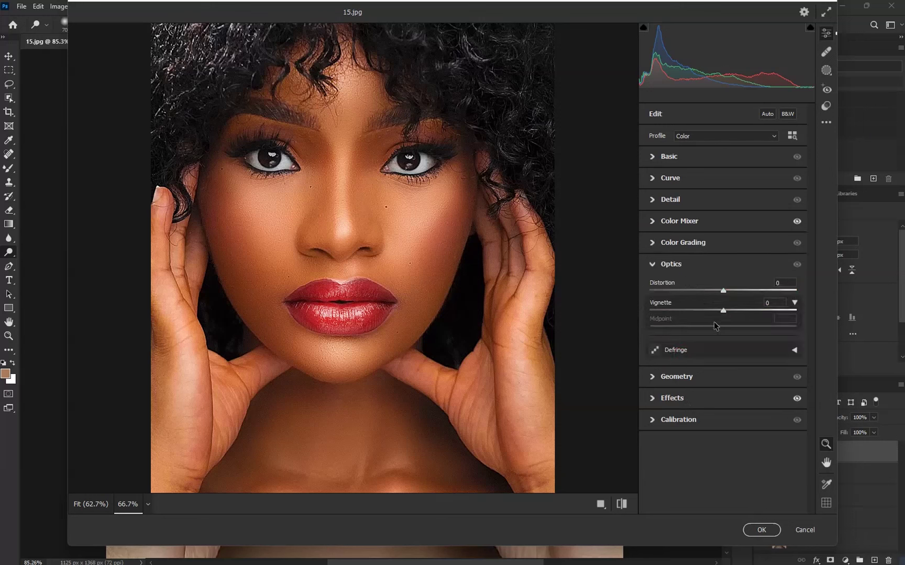
pyautogui.moveTo(723, 310); pyautogui.dragTo(650, 327)
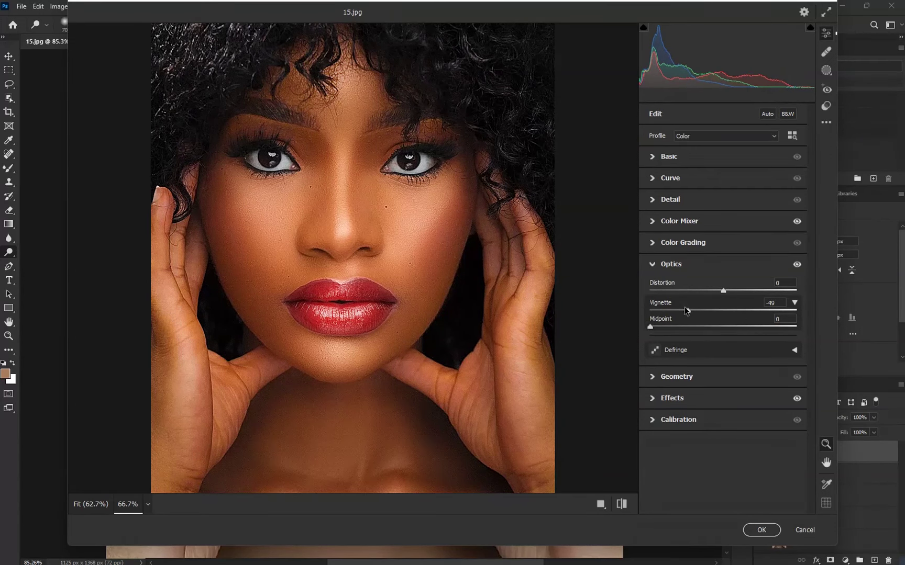
pyautogui.moveTo(706, 311); pyautogui.dragTo(674, 310)
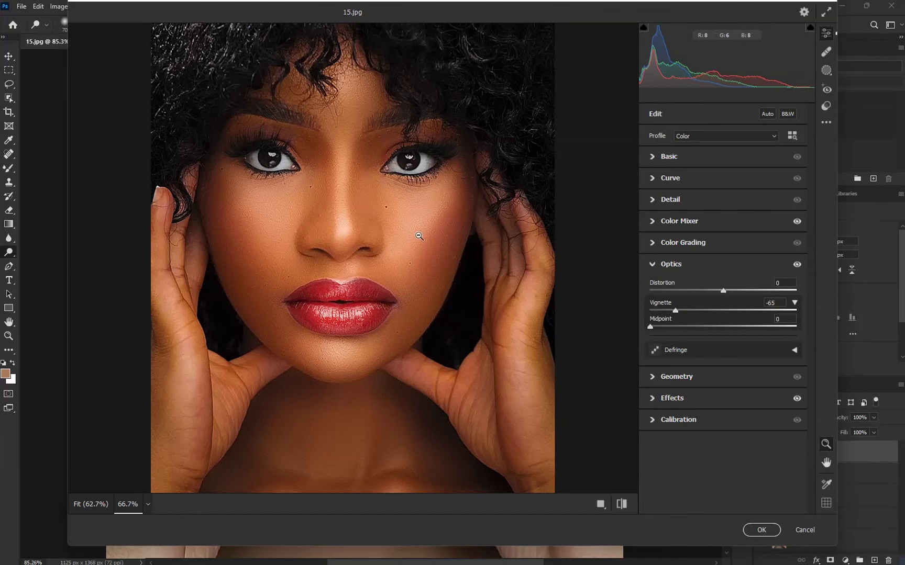
pyautogui.scroll(-1, 398, 374)
pyautogui.scroll(1, 287, 293)
pyautogui.scroll(1, 478, 299)
# Step: Reduce the portrait's vibrance to -29 and compare it before and after
pyautogui.click(667, 155)
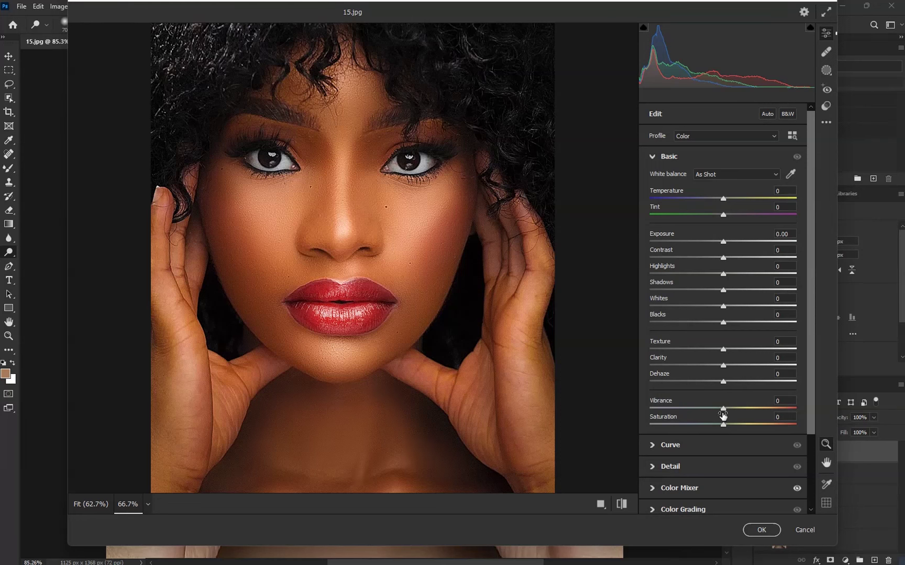
pyautogui.moveTo(723, 409); pyautogui.dragTo(702, 408)
pyautogui.scroll(-1, 435, 328)
pyautogui.scroll(-1, 436, 327)
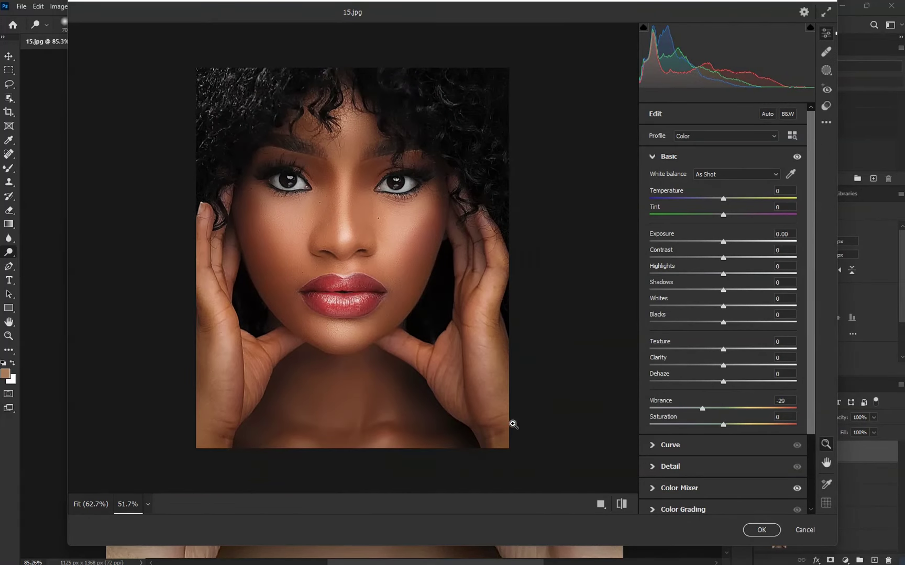
pyautogui.click(622, 503)
pyautogui.click(621, 503)
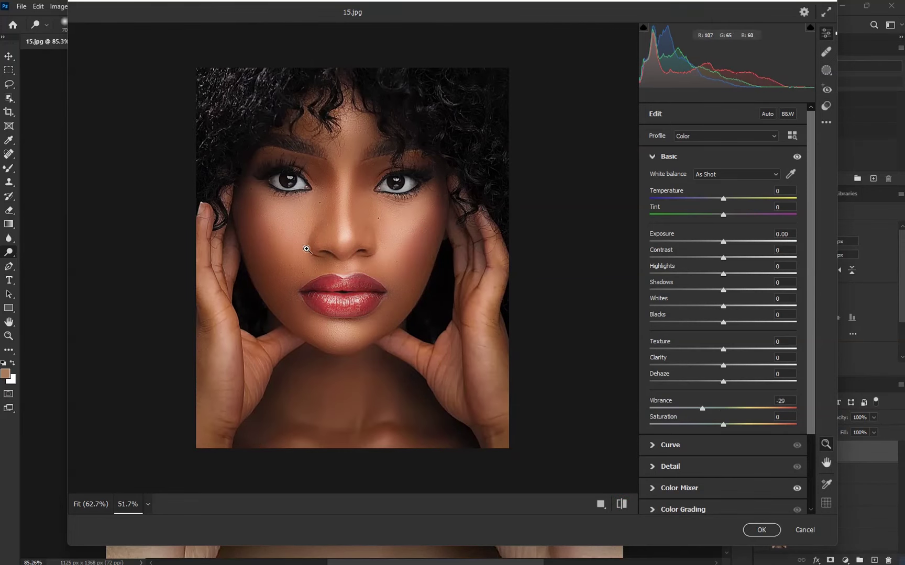
pyautogui.scroll(2, 302, 229)
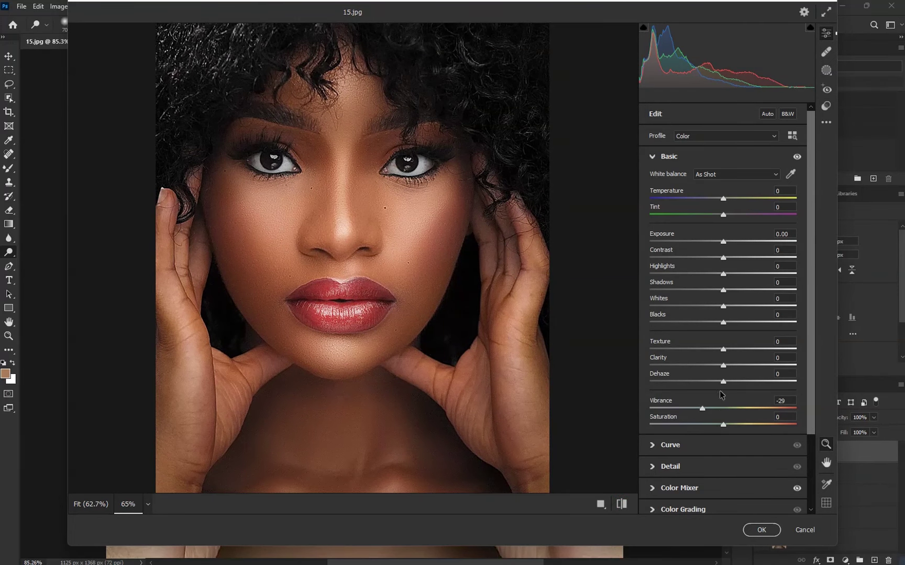
# Step: Set the portrait's blacks to -15 and its contrast to +24
pyautogui.moveTo(721, 326)
pyautogui.mouseDown()
pyautogui.moveTo(704, 323)
pyautogui.moveTo(718, 322)
pyautogui.mouseUp()
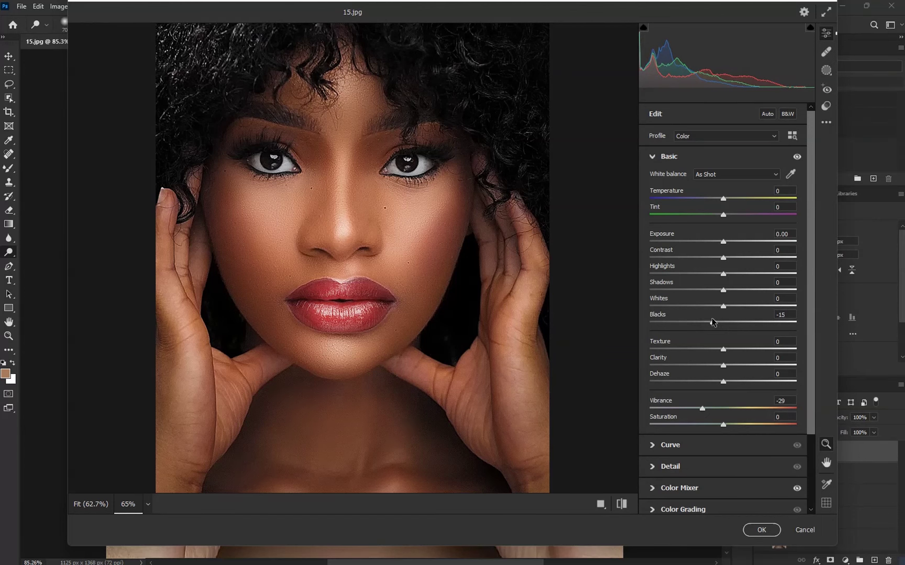
pyautogui.moveTo(724, 257); pyautogui.dragTo(742, 254)
pyautogui.moveTo(509, 300); pyautogui.dragTo(435, 294)
# Step: Balance the portrait's tones with shadows at +43, whites at -8 and highlights at -19
pyautogui.moveTo(726, 293); pyautogui.dragTo(756, 289)
pyautogui.moveTo(707, 307); pyautogui.dragTo(737, 302)
pyautogui.doubleClick(718, 300)
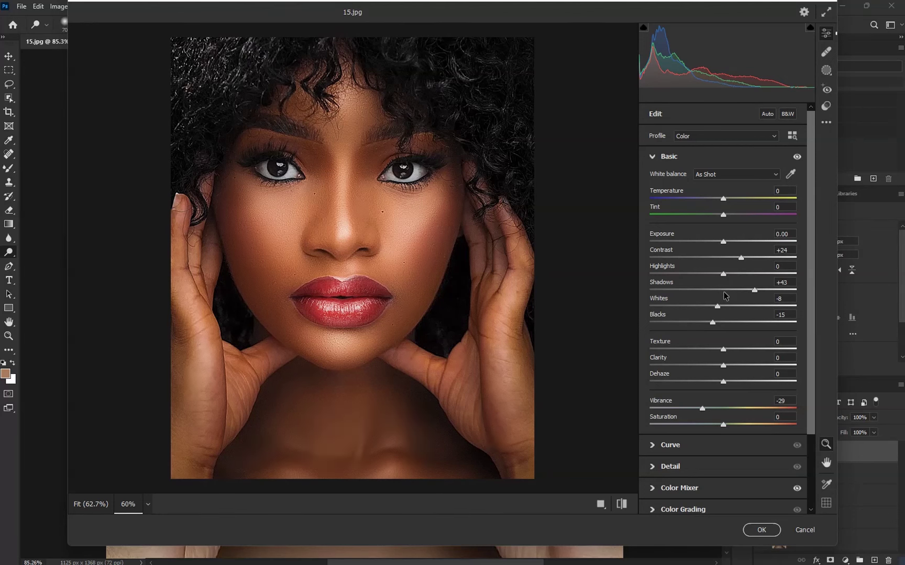
pyautogui.moveTo(723, 274)
pyautogui.mouseDown()
pyautogui.moveTo(694, 274)
pyautogui.moveTo(706, 273)
pyautogui.mouseUp()
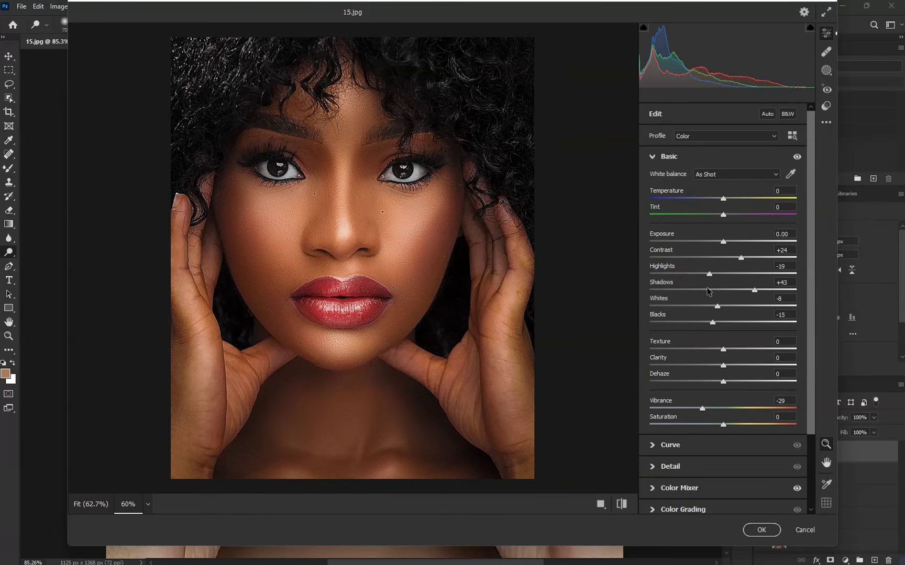
# Step: Compare the whole portrait's Camera Raw adjustments with the default settings twice
pyautogui.scroll(-4, 534, 352)
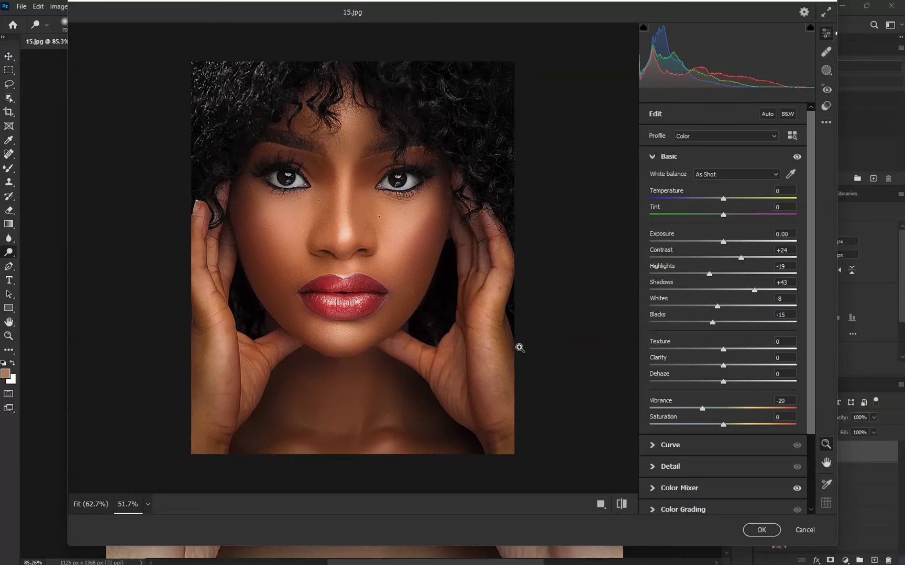
pyautogui.click(622, 503)
pyautogui.click(622, 503)
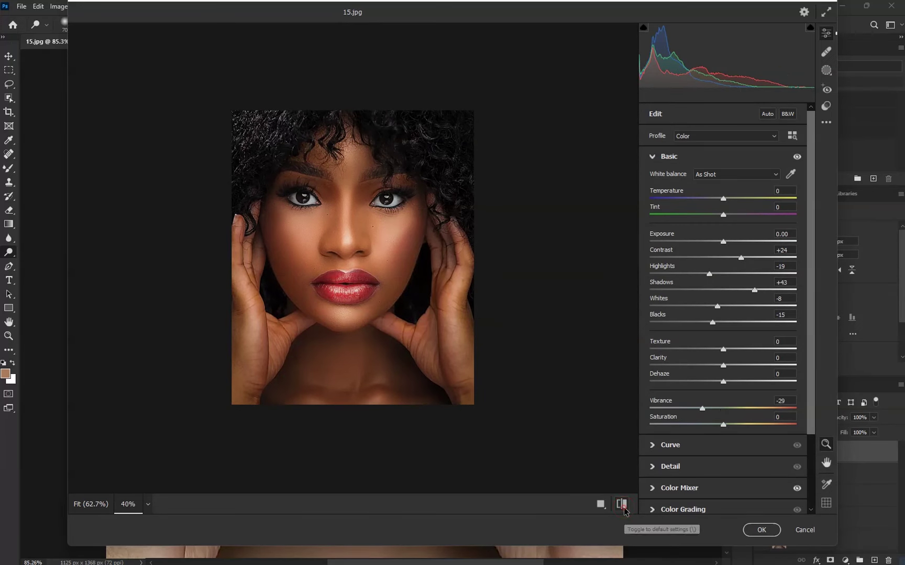
pyautogui.scroll(3, 402, 285)
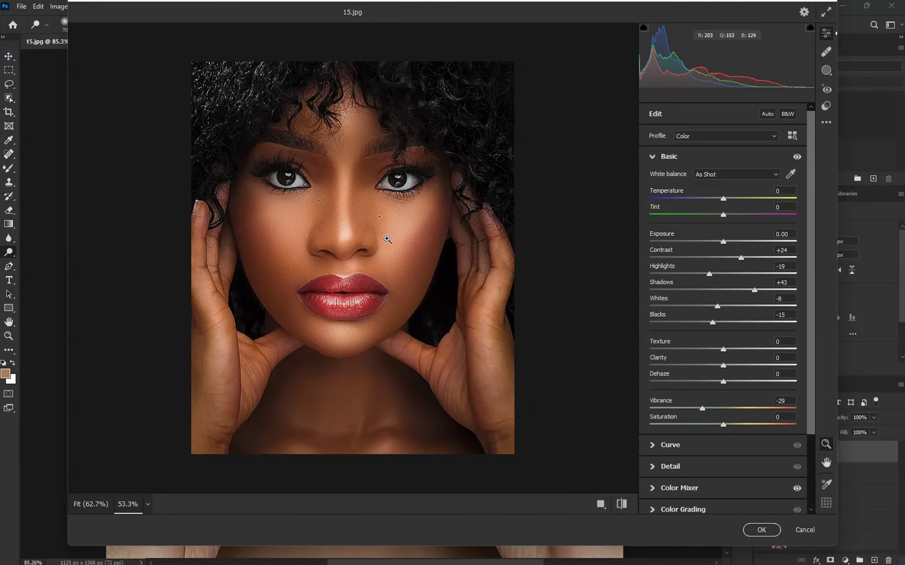
pyautogui.click(621, 504)
pyautogui.click(622, 504)
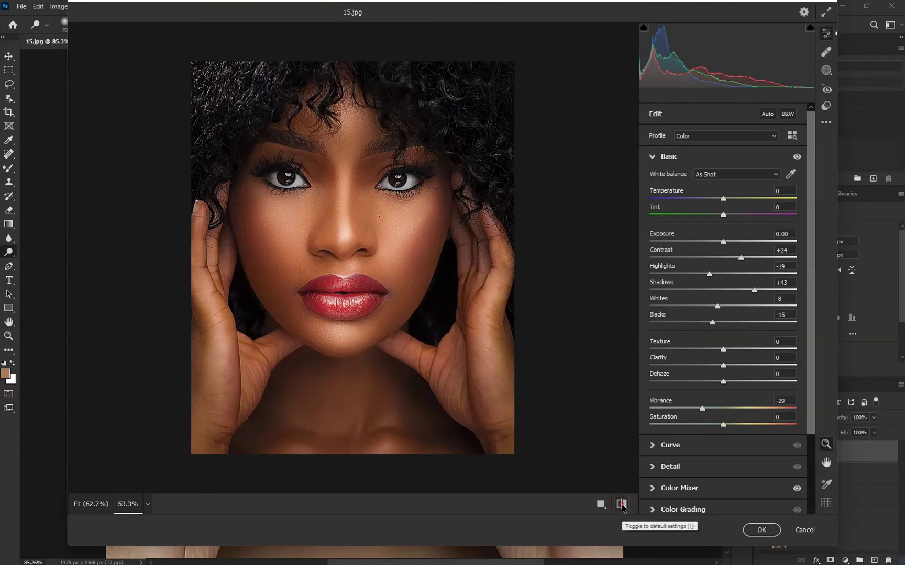
# Step: Inspect the skin and lip detail up close and apply the Camera Raw adjustments to the portrait layer
pyautogui.scroll(1, 308, 231)
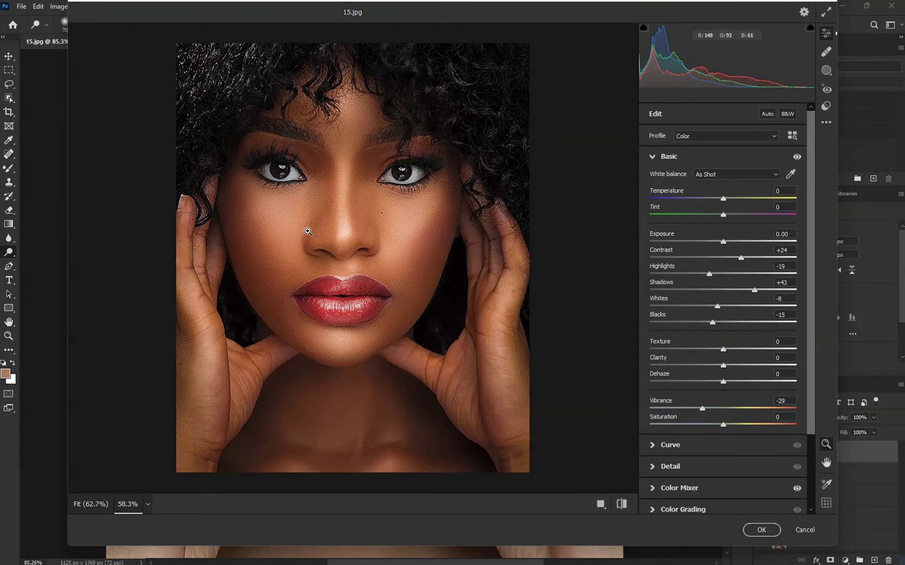
pyautogui.scroll(1, 329, 222)
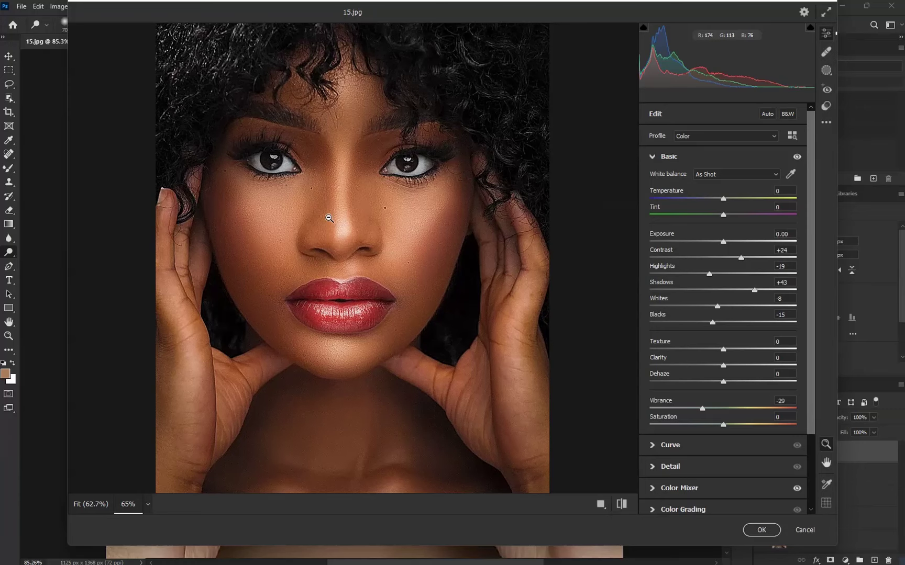
pyautogui.scroll(4, 329, 218)
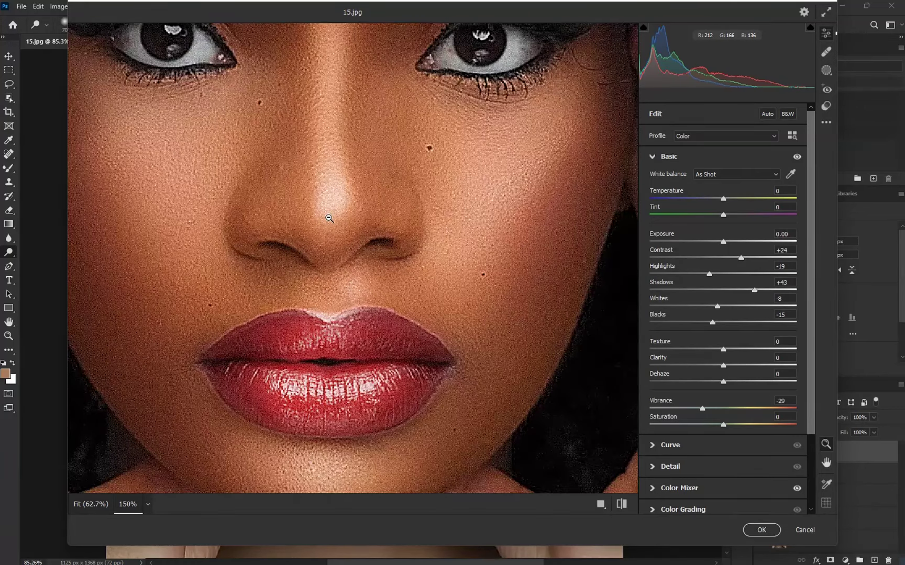
pyautogui.scroll(-5, 329, 217)
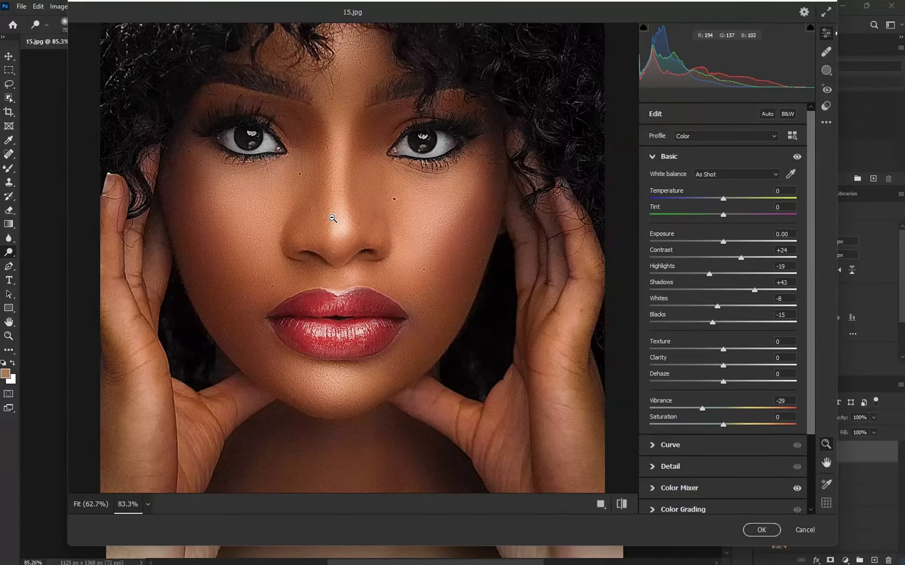
pyautogui.click(762, 530)
pyautogui.scroll(-8, 438, 336)
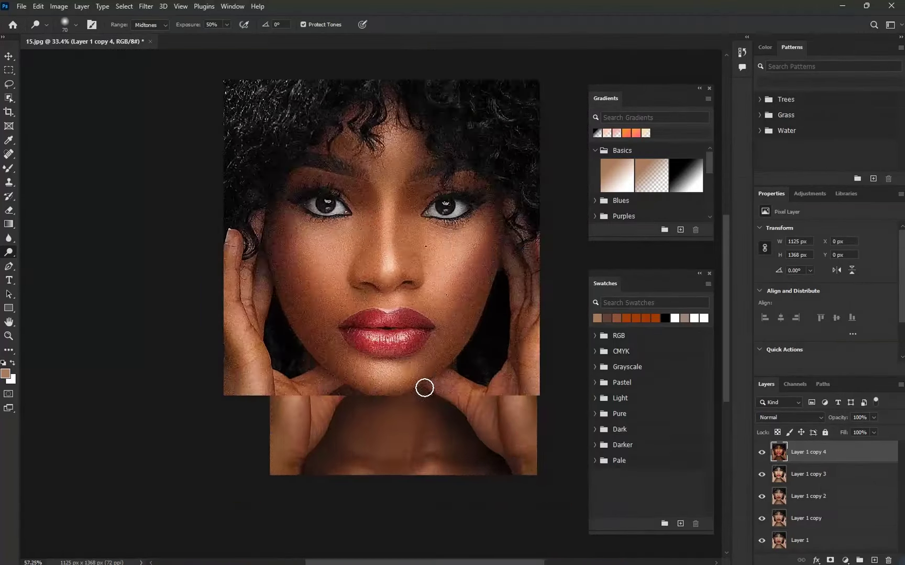